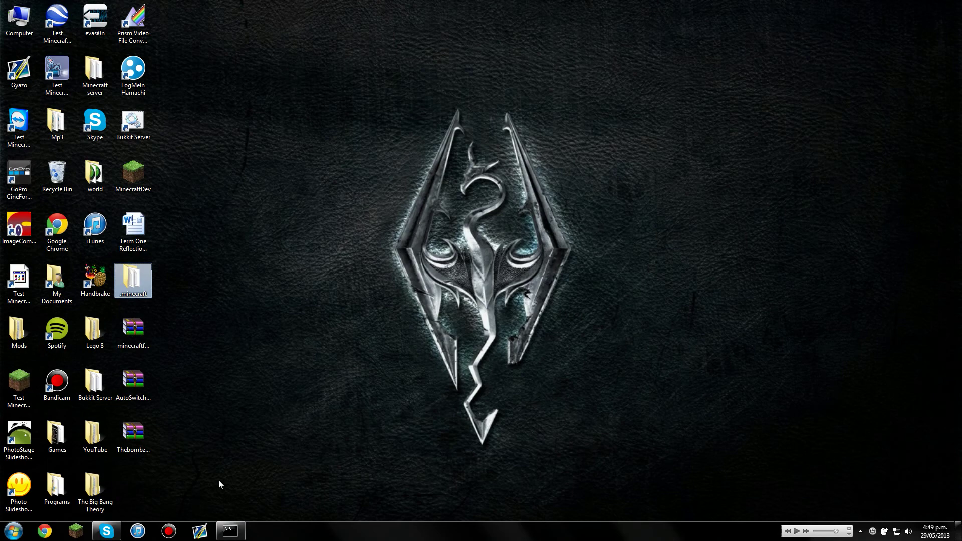
- Point out the minecraftforge, AutoSwitch and Thebombzen archives on the desktop
left_click(215, 434)
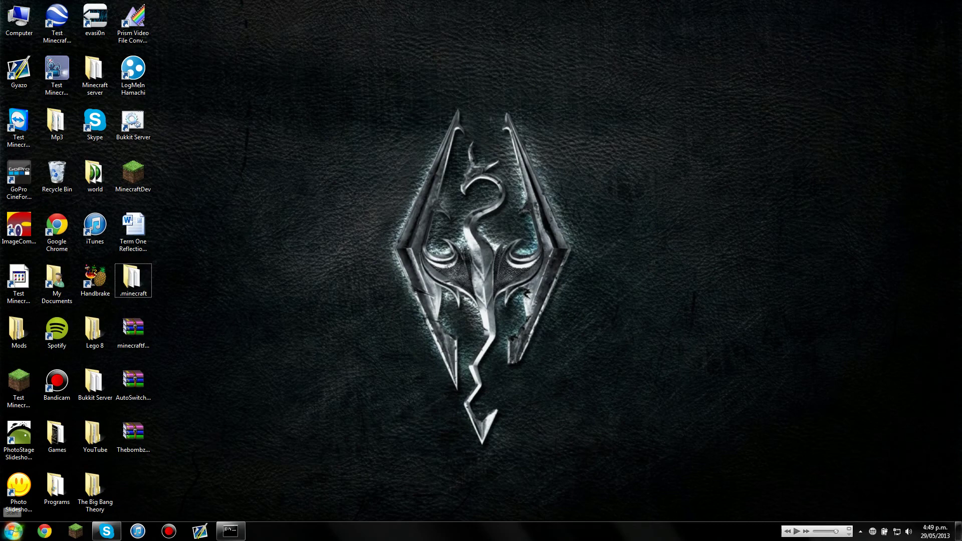
left_click(133, 332)
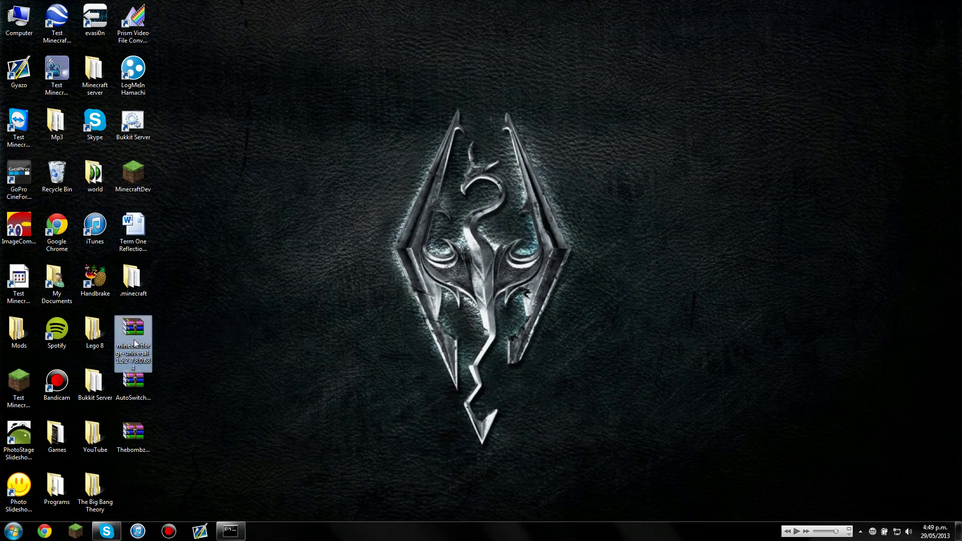
left_click(148, 388)
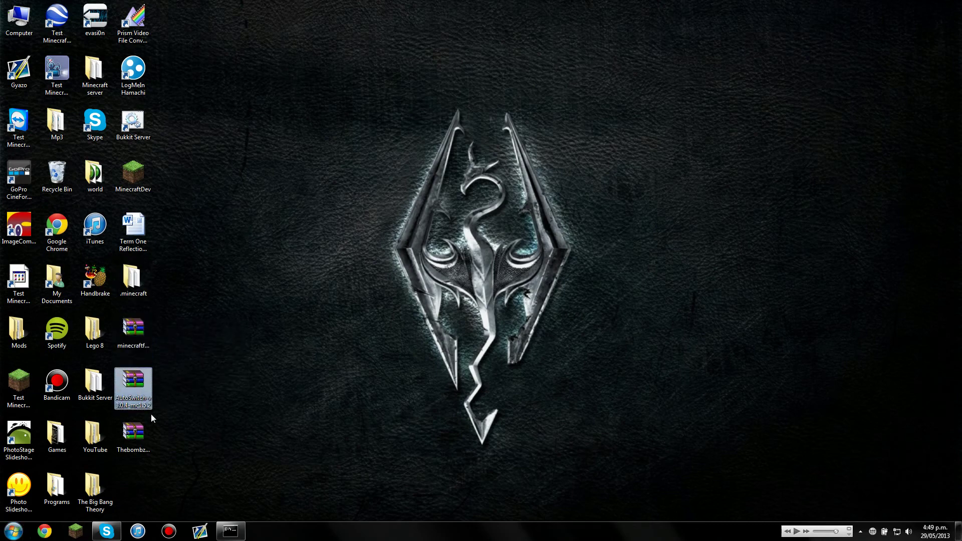
left_click(136, 436)
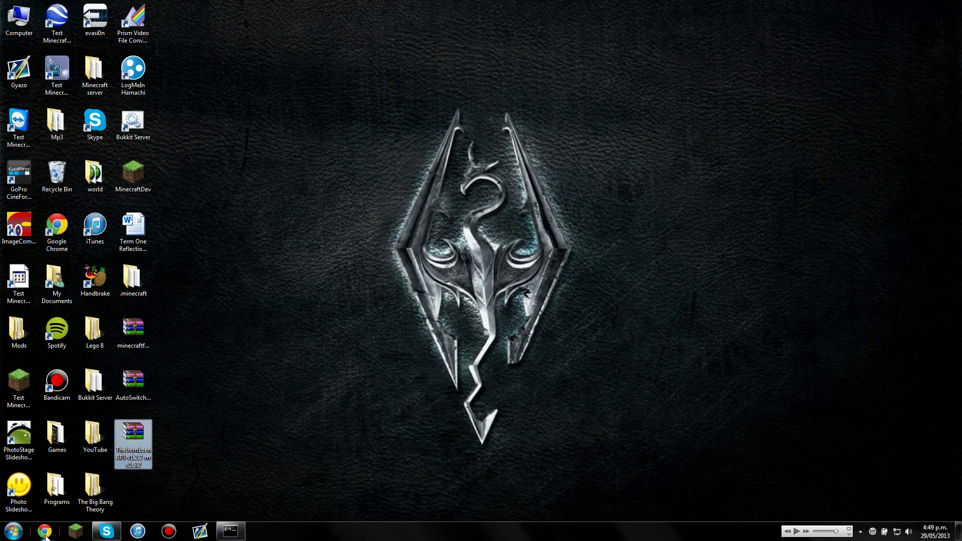
- Start the Minecraft Launcher and turn on Force update in its options
left_click(75, 536)
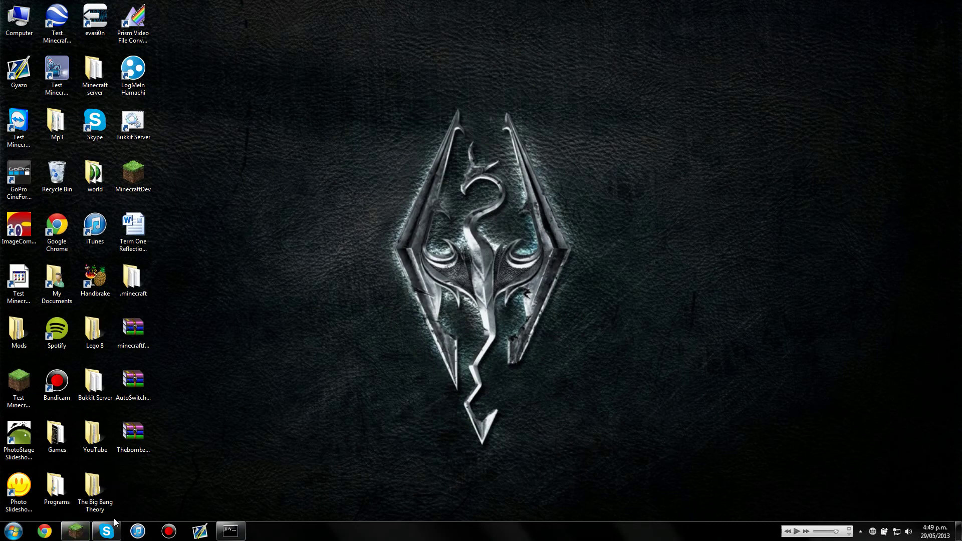
left_click(672, 351)
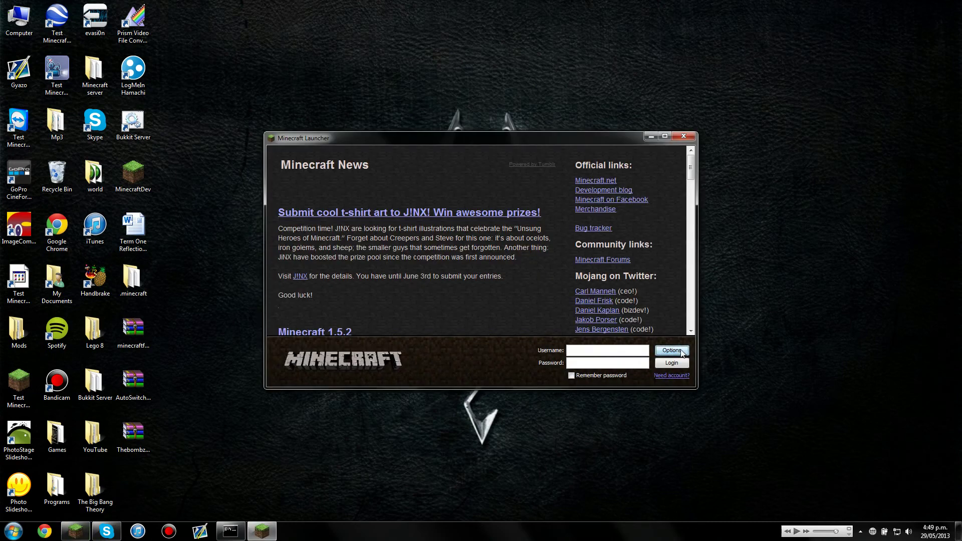
left_click(506, 257)
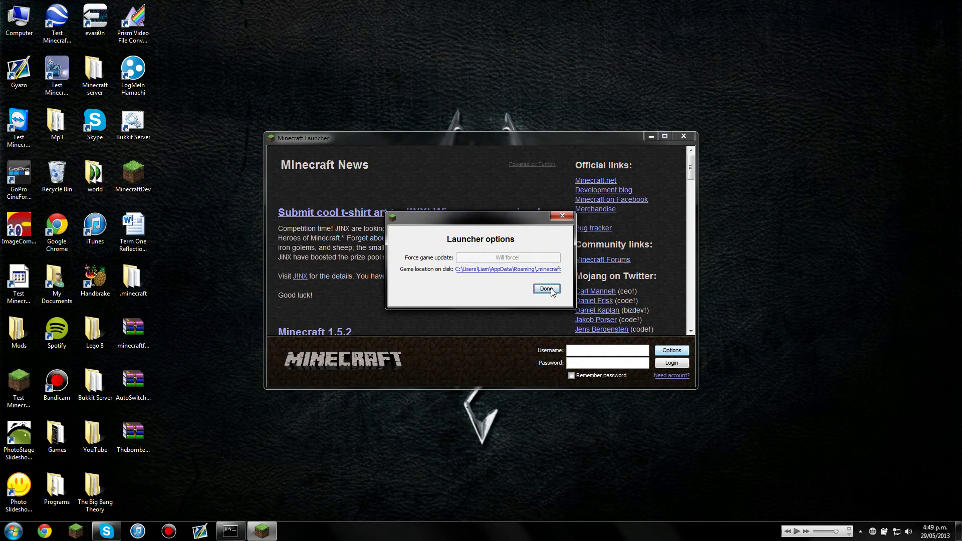
left_click(546, 289)
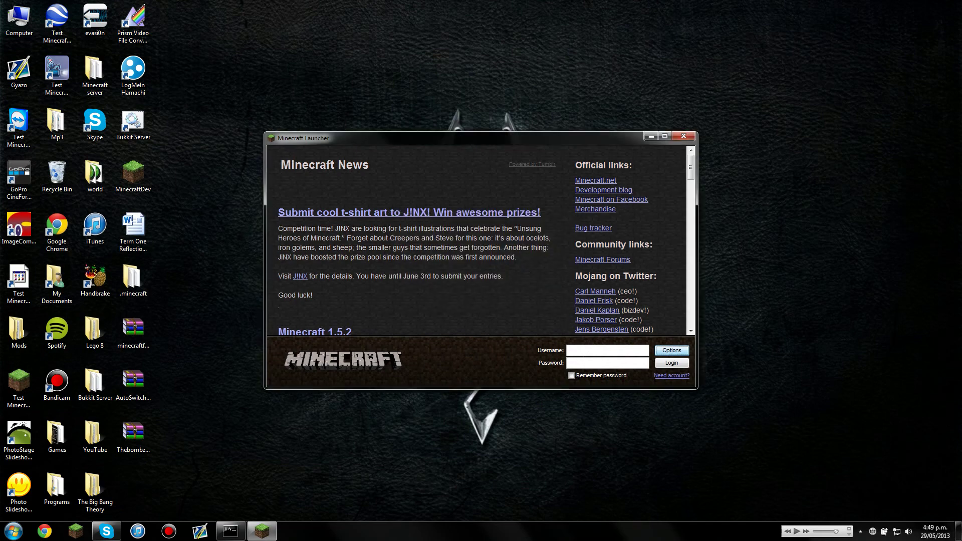
- Log in with the account username and password, with Remember password ticked
type("drakath3911")
left_click(593, 361)
type("*****")
key("BackSpace")
key("BackSpace")
key("BackSpace")
key("BackSpace")
key("BackSpace")
type("*********")
left_click(571, 376)
left_click(674, 363)
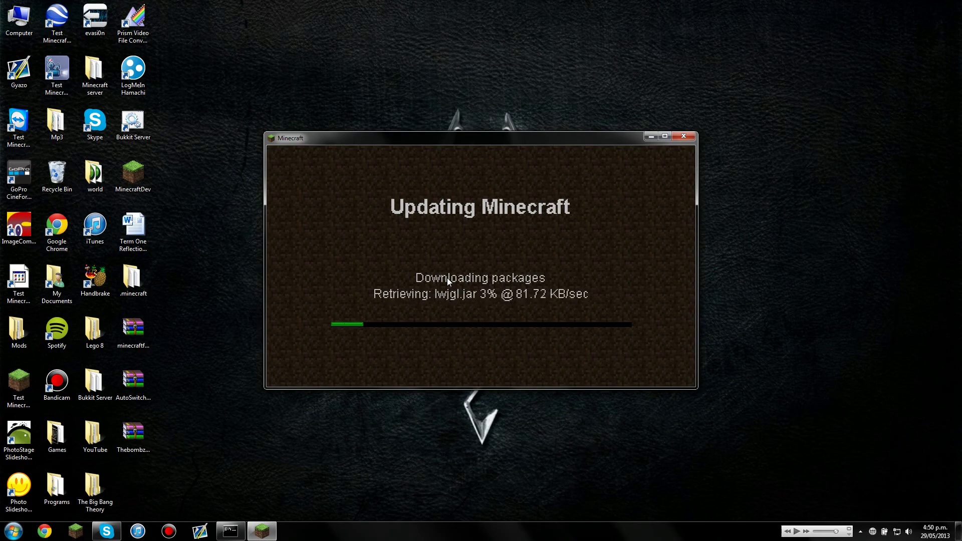
- Let the update download, then close Minecraft 1.5.2 at its title screen
left_click(651, 137)
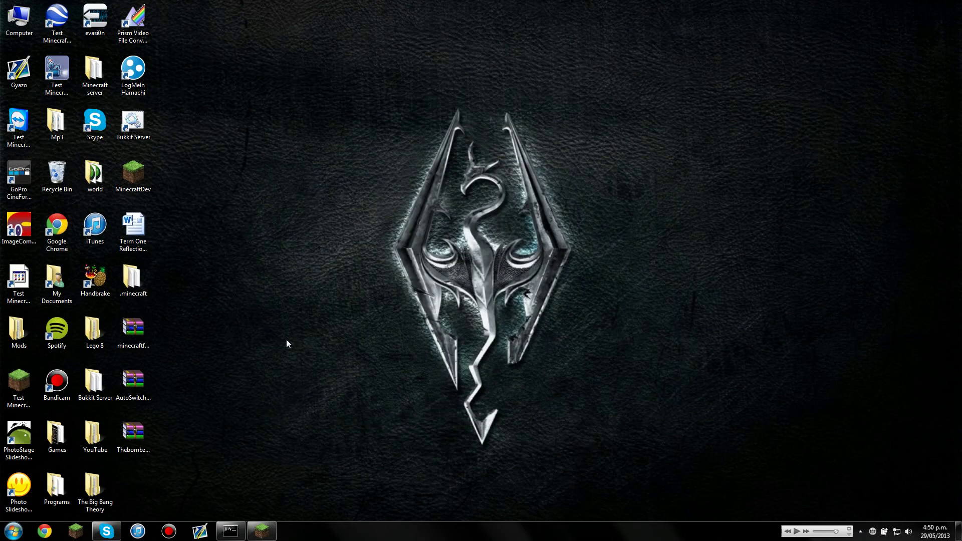
left_click(261, 531)
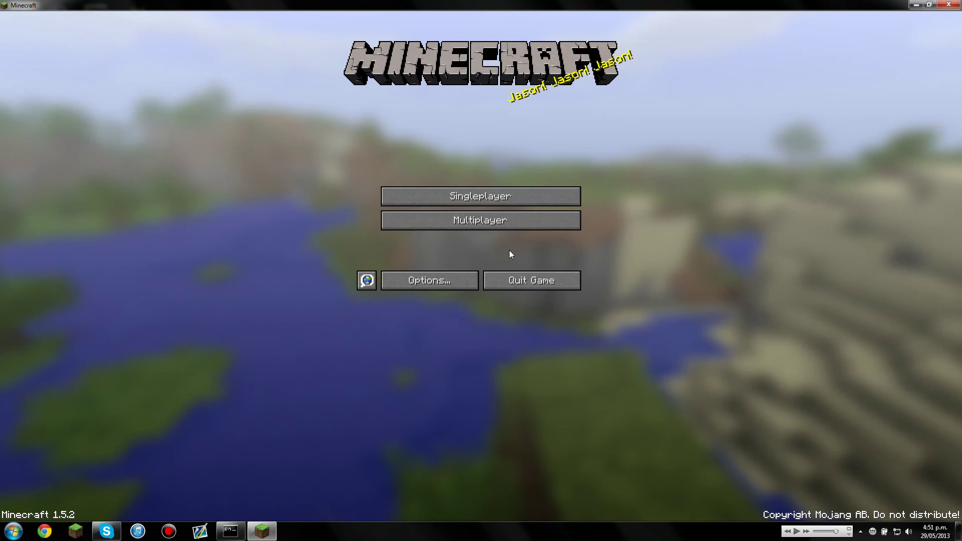
left_click(860, 532)
left_click(852, 496)
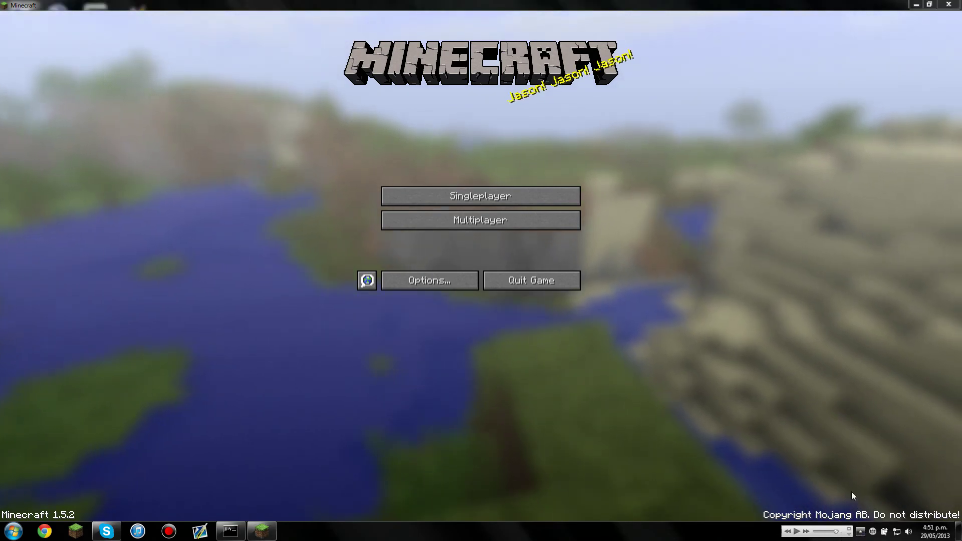
left_click(948, 5)
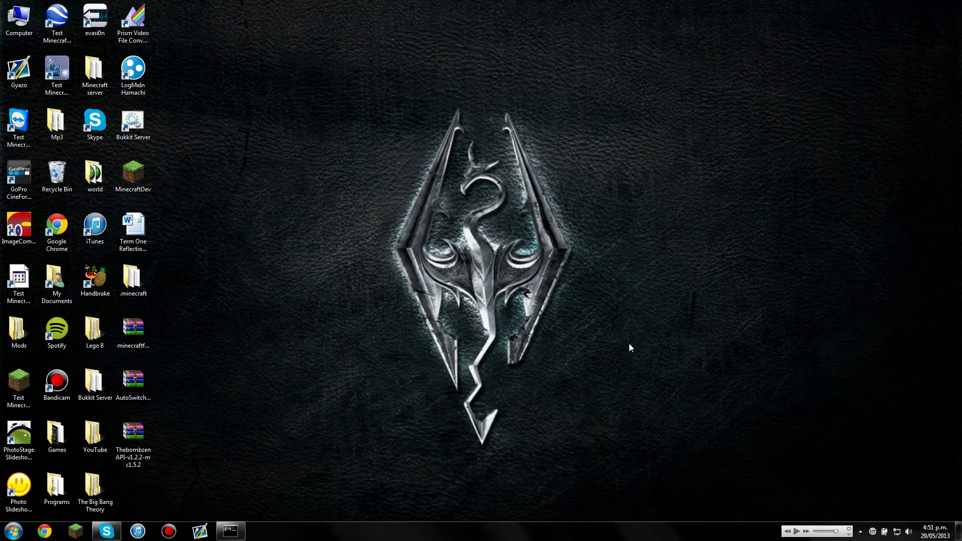
- Reach the AppData Roaming folder through the Start menu, then close that window
left_click(13, 531)
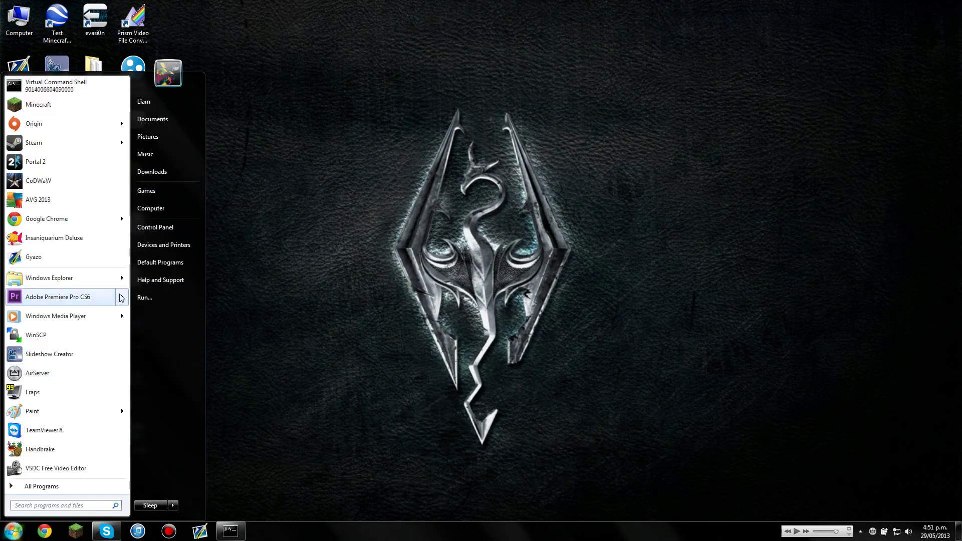
left_click(161, 301)
left_click(93, 500)
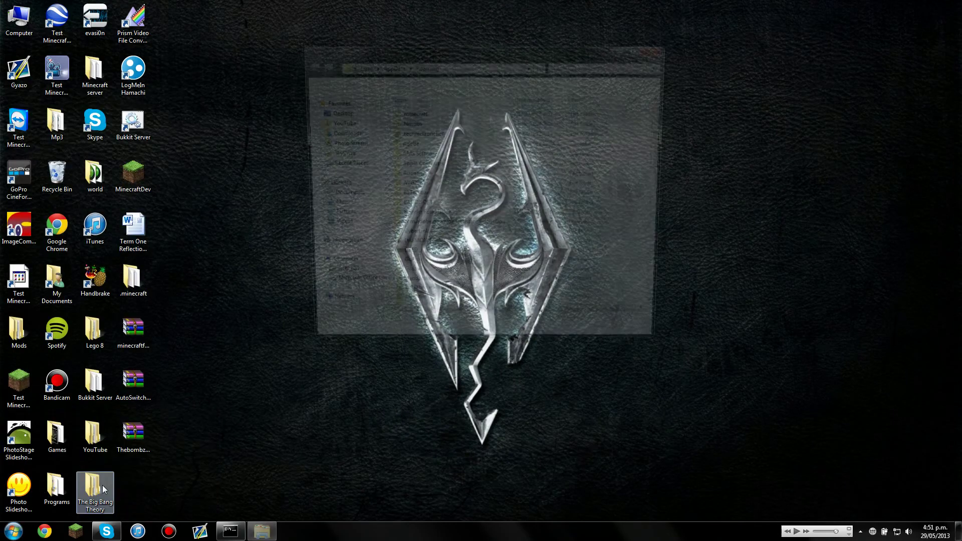
left_click(658, 49)
left_click(14, 532)
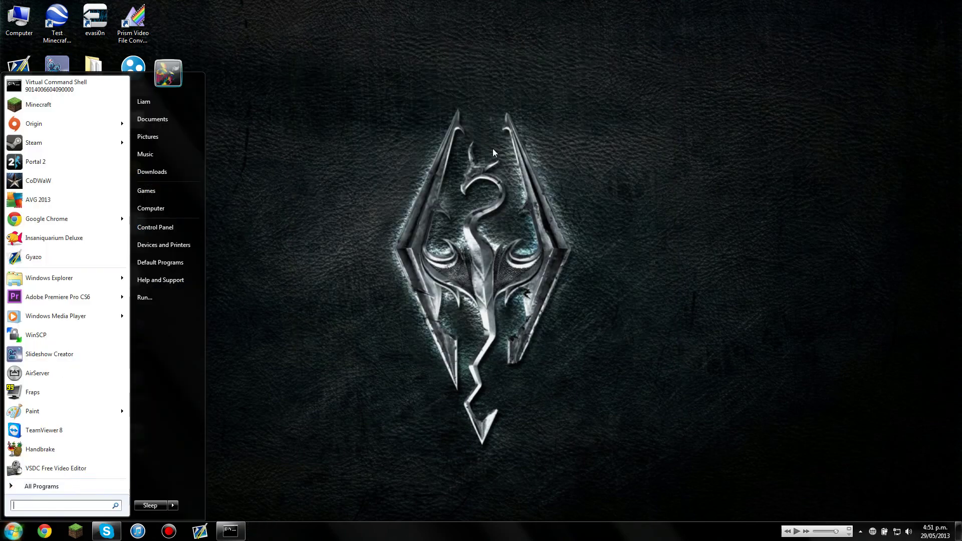
key("Escape")
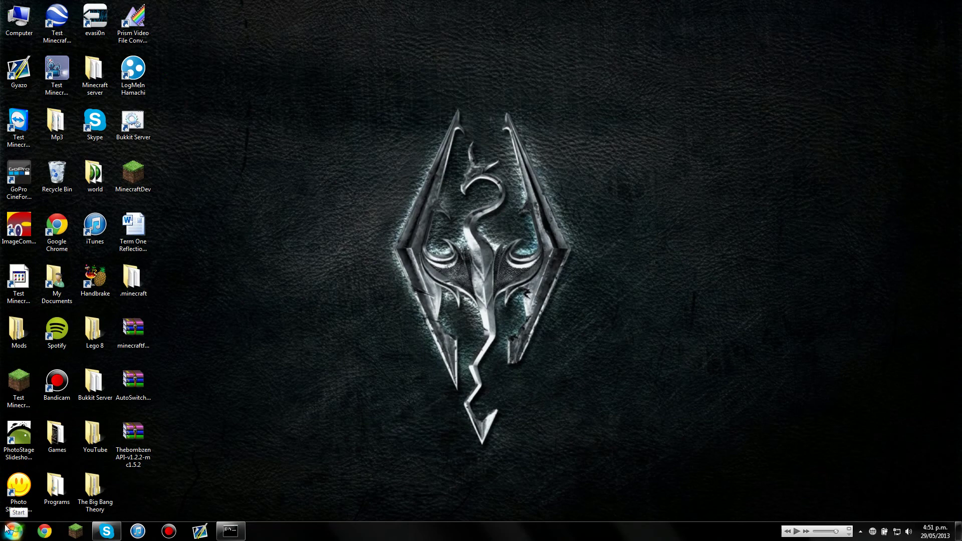
- Search %appdata% from the Start menu and open .minecraft, then its bin folder
left_click(15, 532)
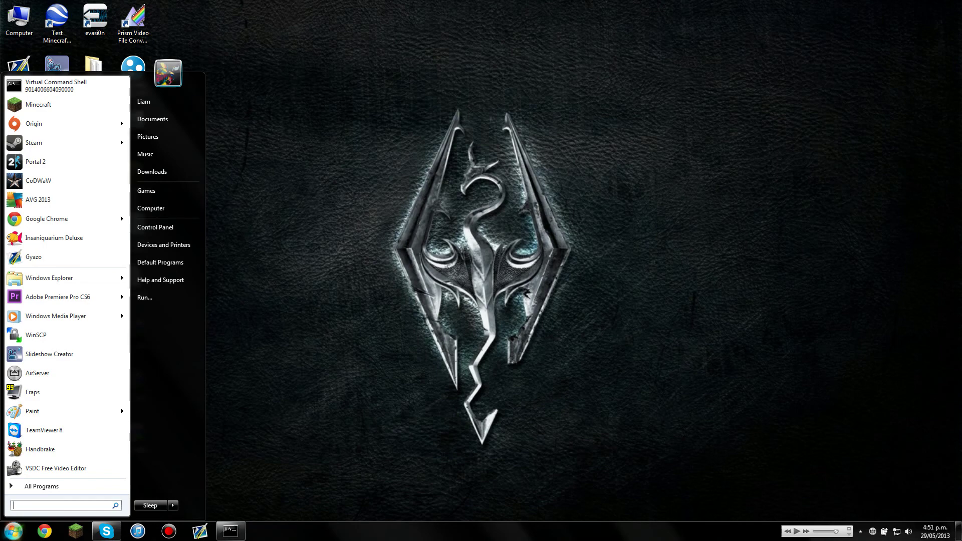
type("%appd")
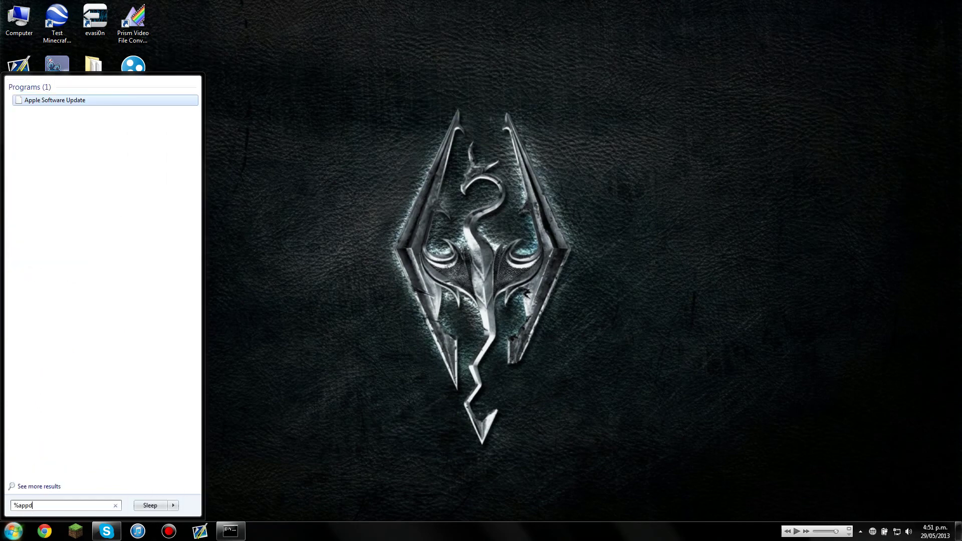
type("ata%")
key("Return")
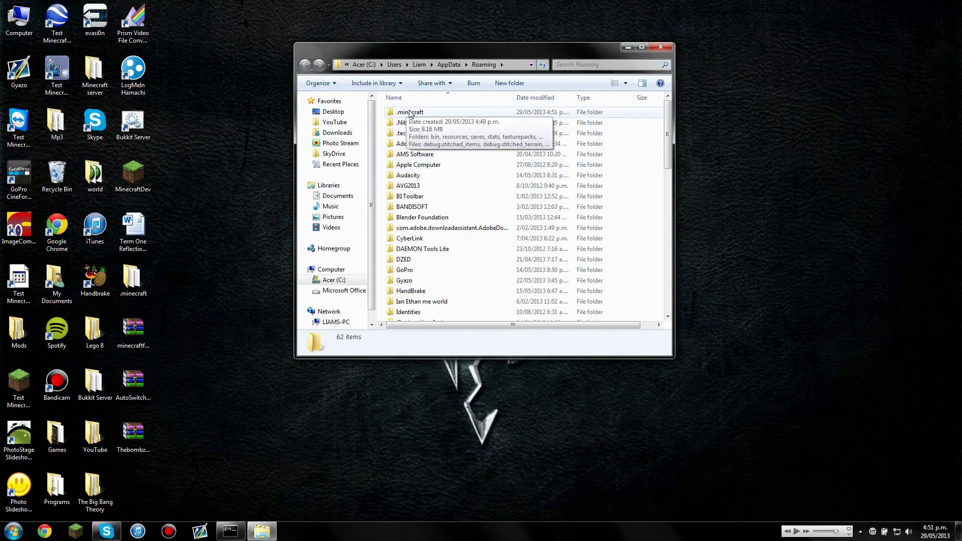
double_click(410, 114)
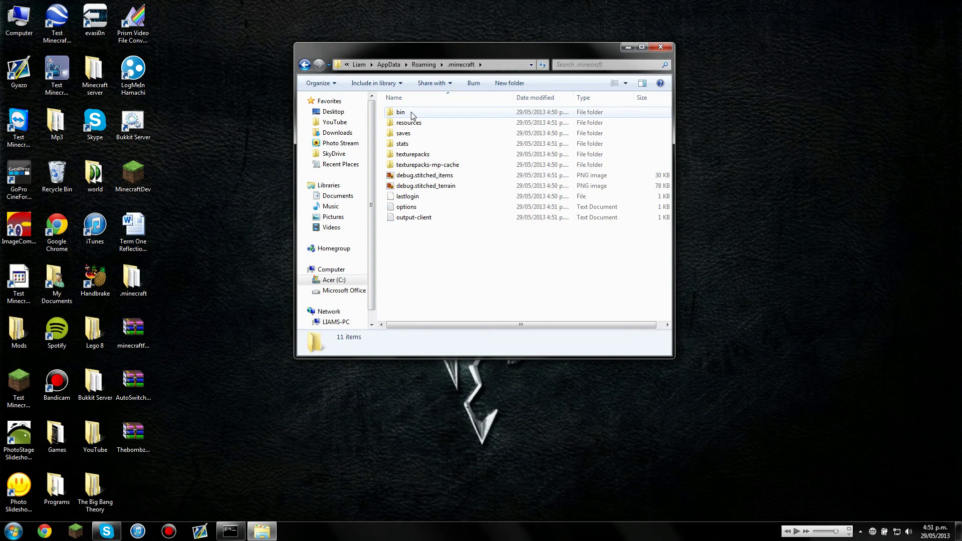
double_click(412, 113)
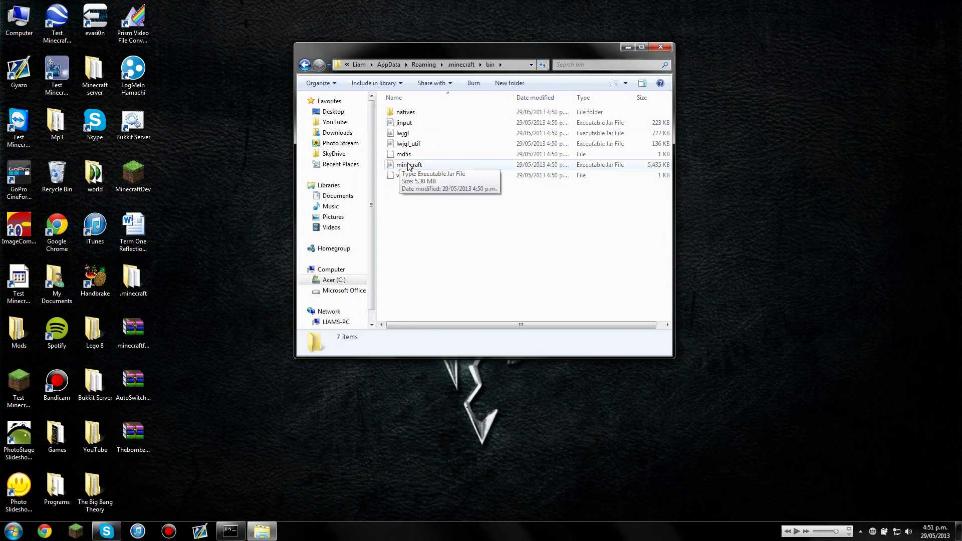
- Open minecraft.jar as a WinRAR archive and move its window to the right
right_click(408, 164)
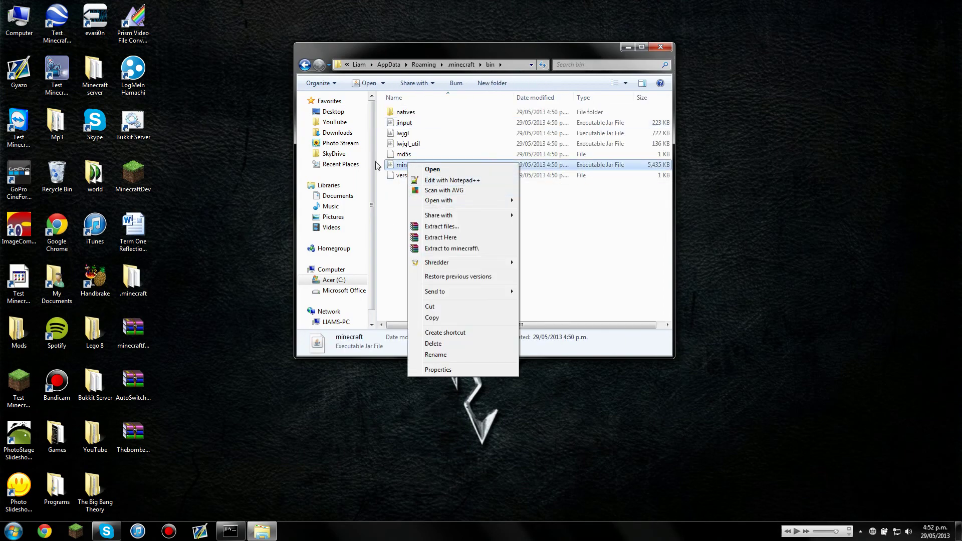
mouse_move(434, 203)
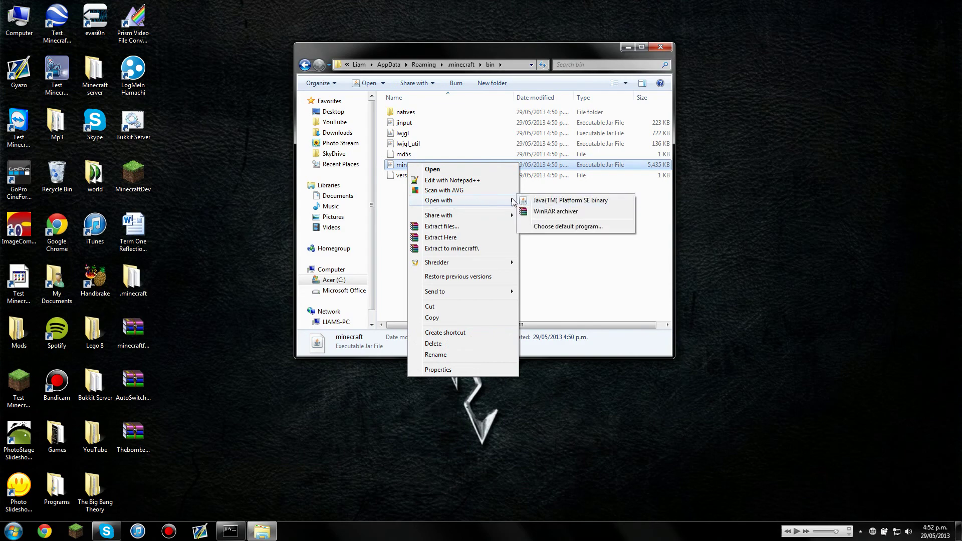
left_click(556, 211)
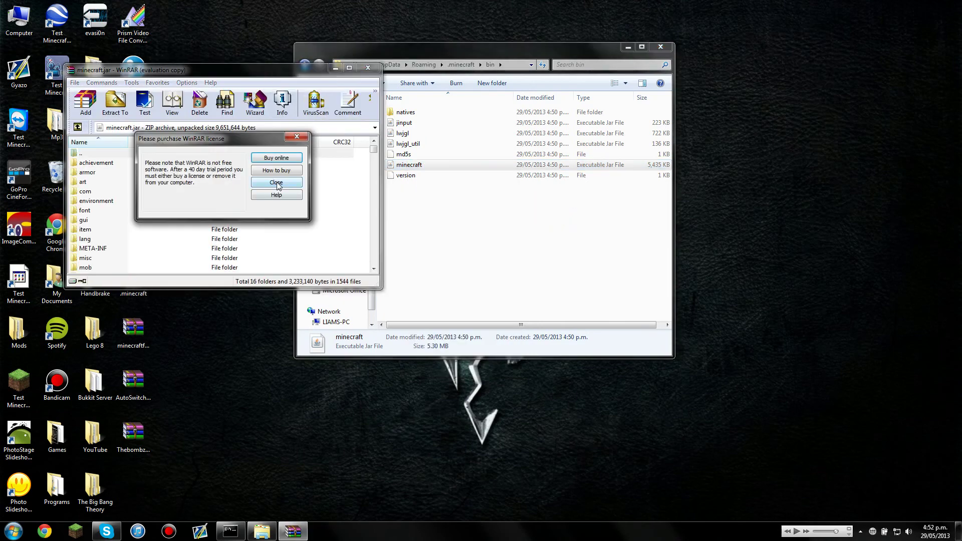
left_click(276, 183)
left_click_drag(274, 75, 732, 102)
left_click(662, 49)
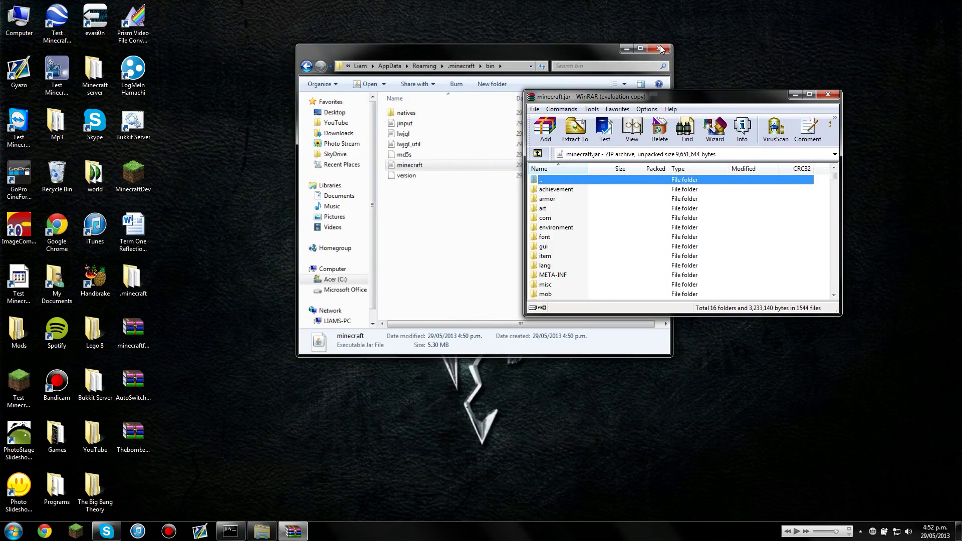
- Delete the META-INF folder from minecraft.jar, leaving 15 folders
left_click(545, 278)
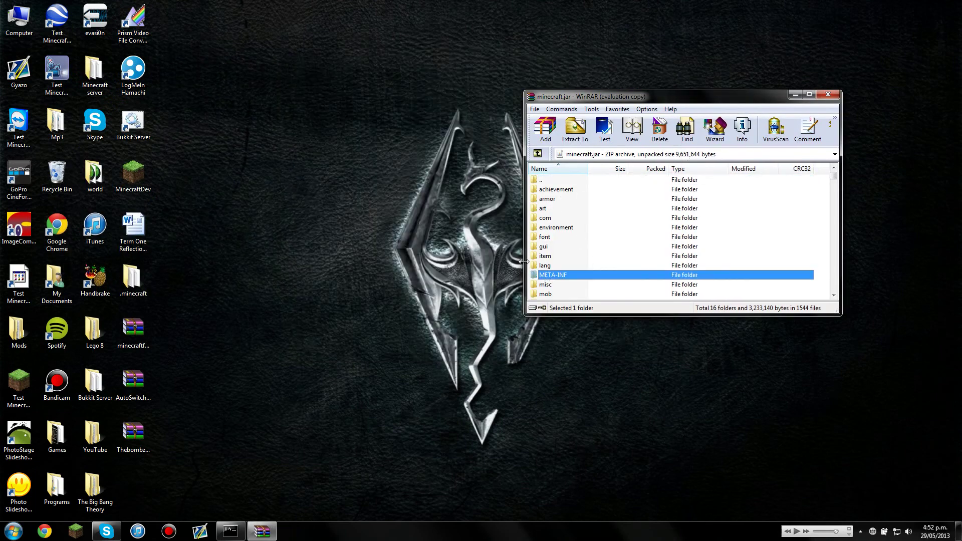
key("Delete")
key("Return")
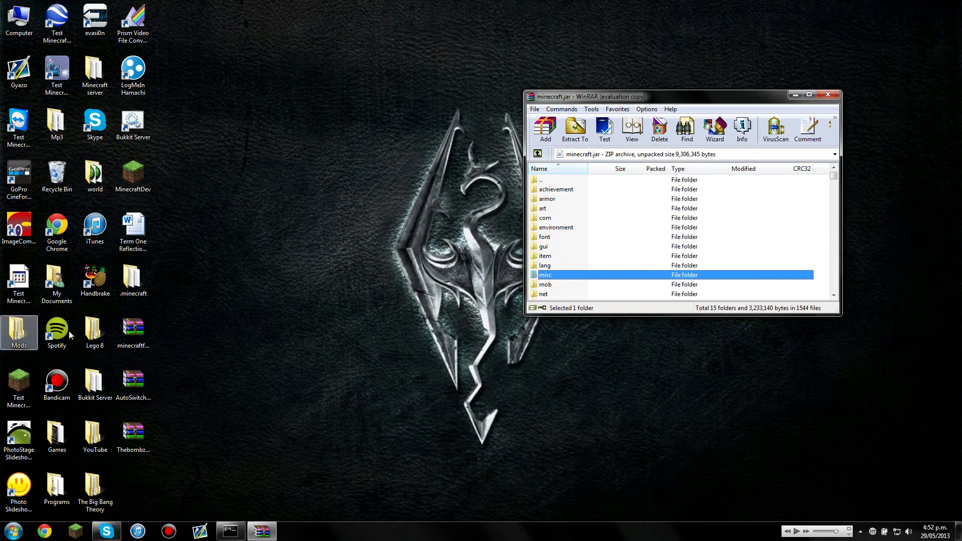
left_click(141, 337)
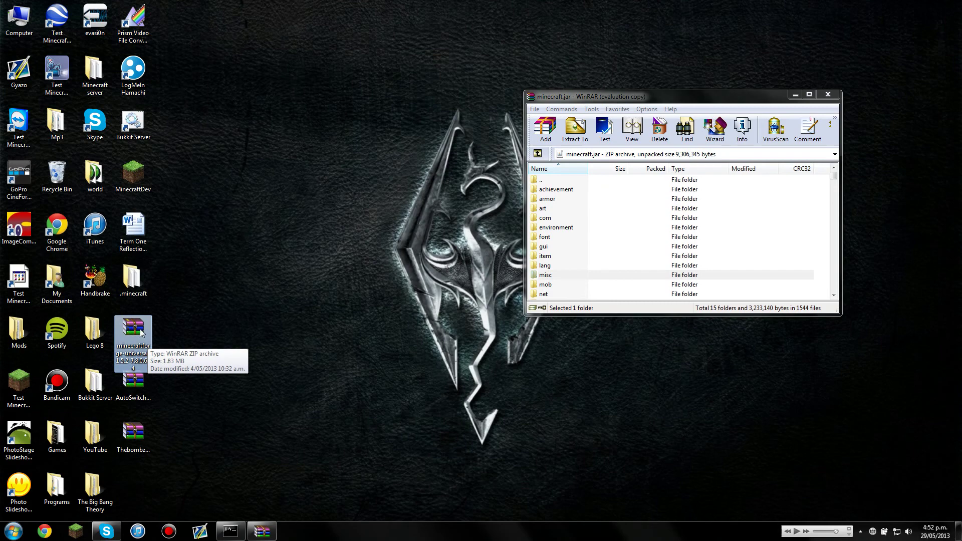
- Copy every file from the Forge universal zip into minecraft.jar, adding cpw and ibxm
double_click(141, 335)
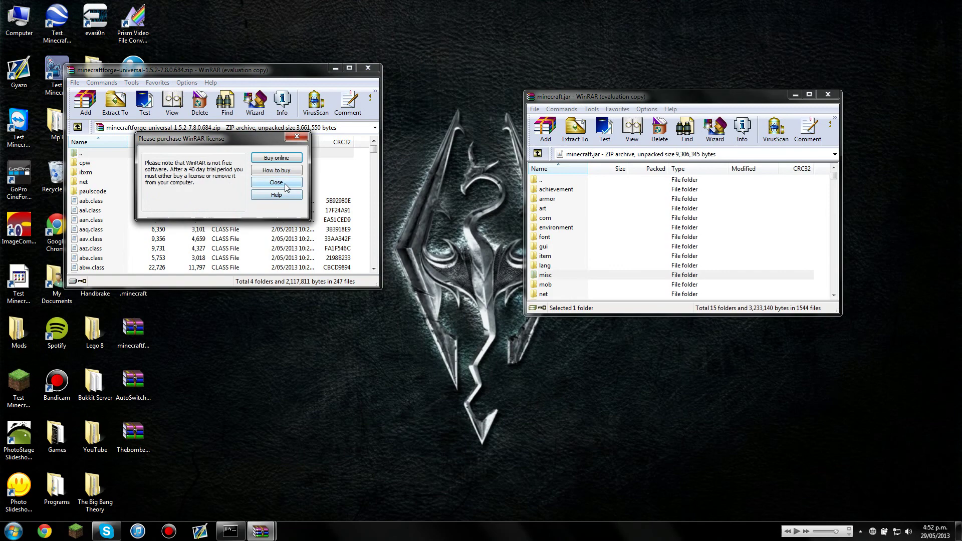
left_click(284, 183)
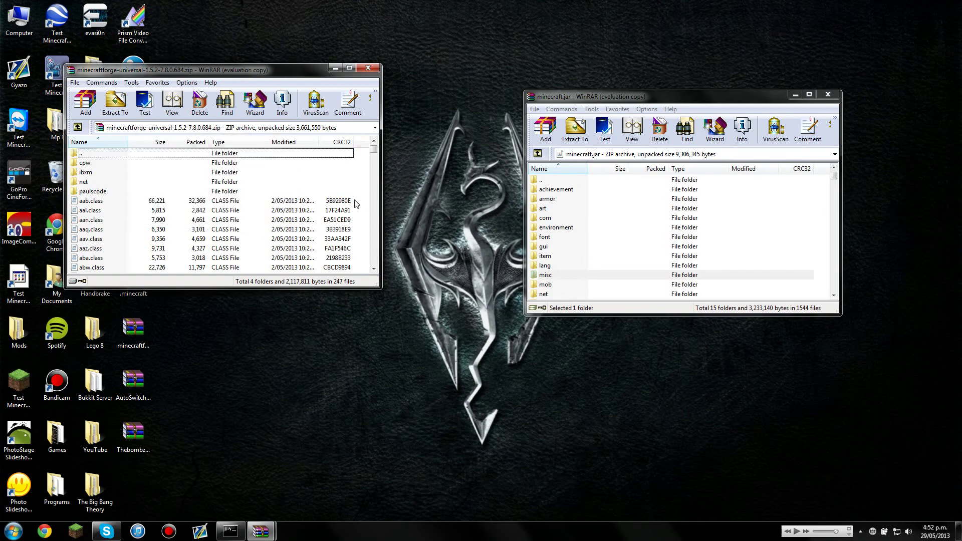
key("ctrl+a")
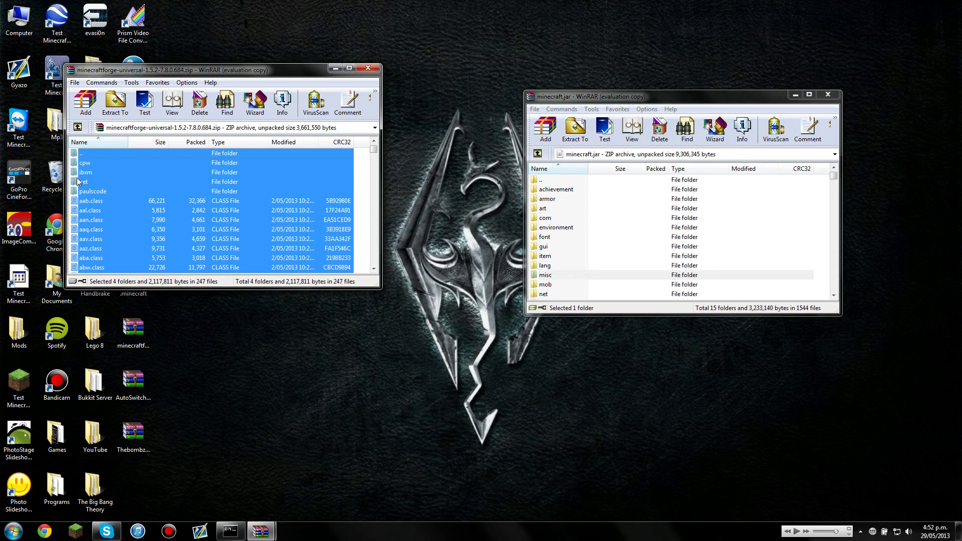
left_click_drag(78, 177, 88, 172)
left_click_drag(484, 184, 632, 211)
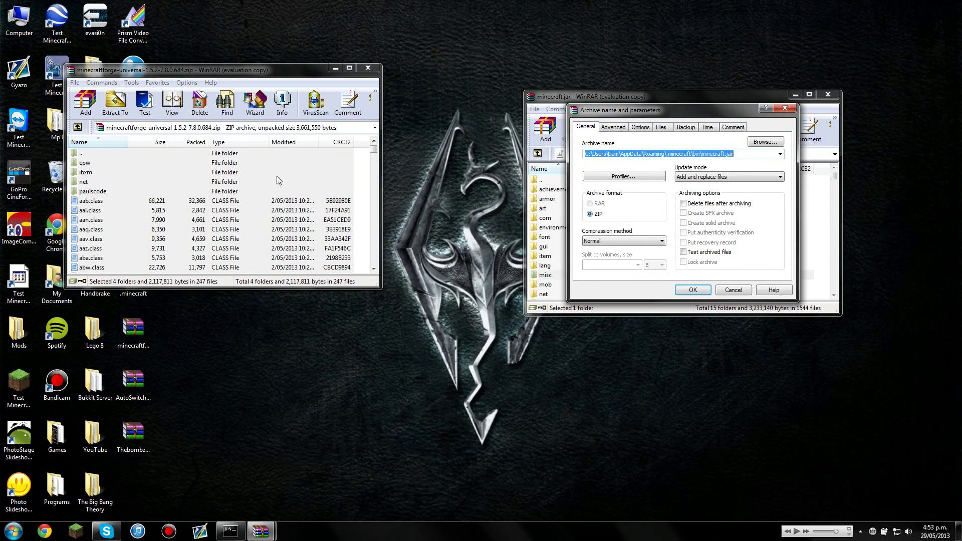
left_click(693, 290)
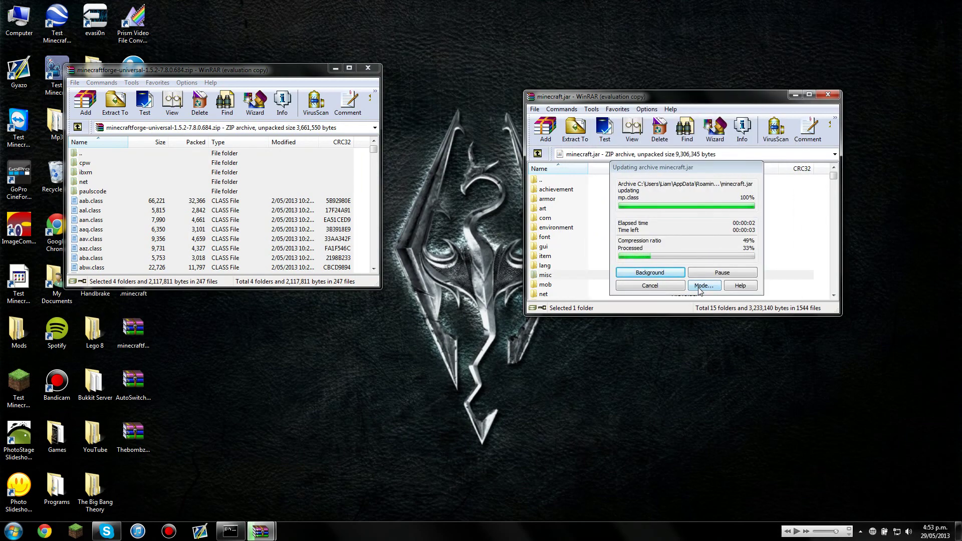
- Close the Forge zip and add the four ThebombzenAPI-v1.2.2-mc1.5.2.zip class files to minecraft.jar
left_click(368, 69)
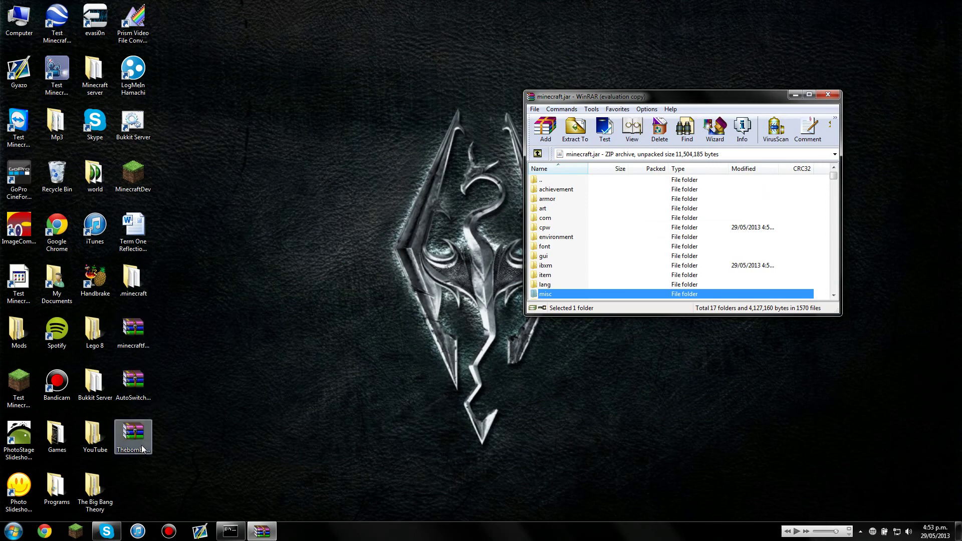
left_click_drag(143, 450, 133, 400)
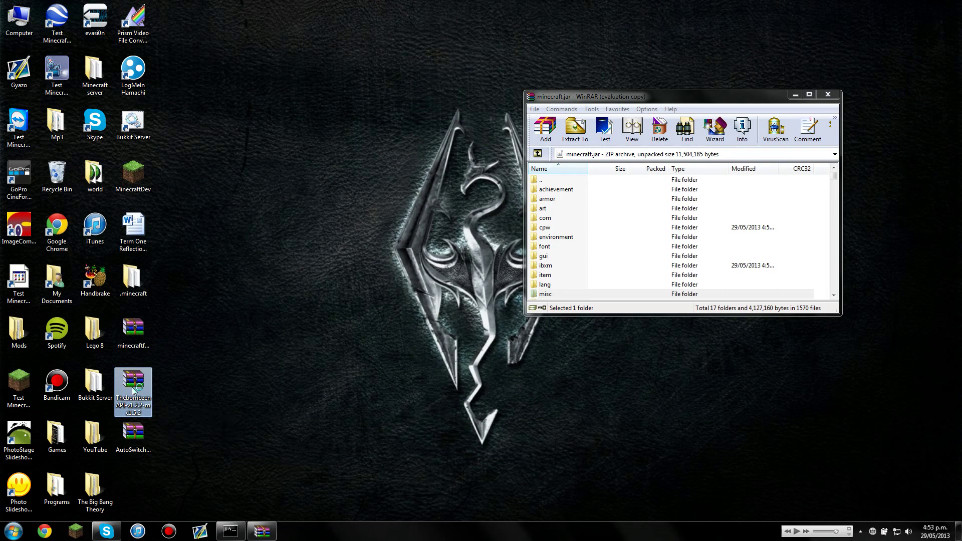
double_click(133, 390)
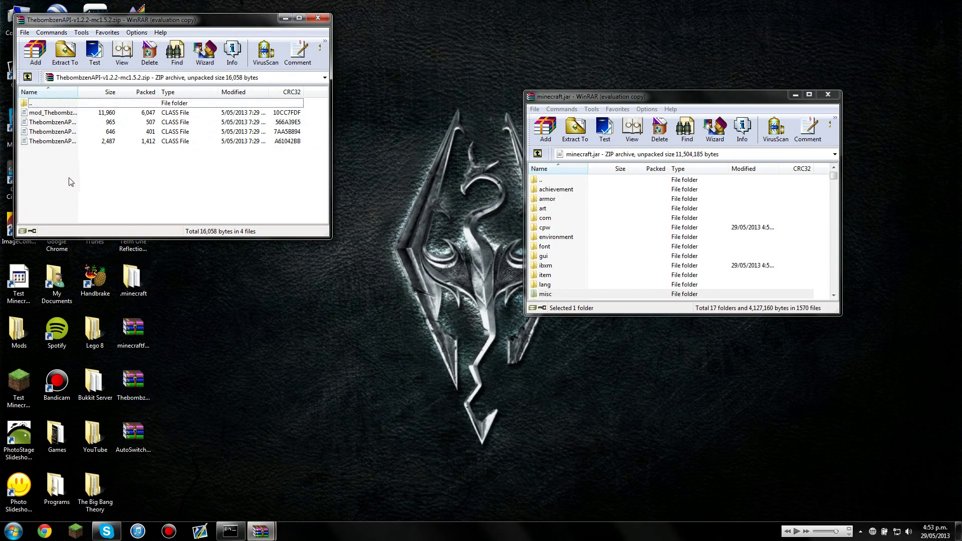
left_click(250, 132)
key("ctrl+a")
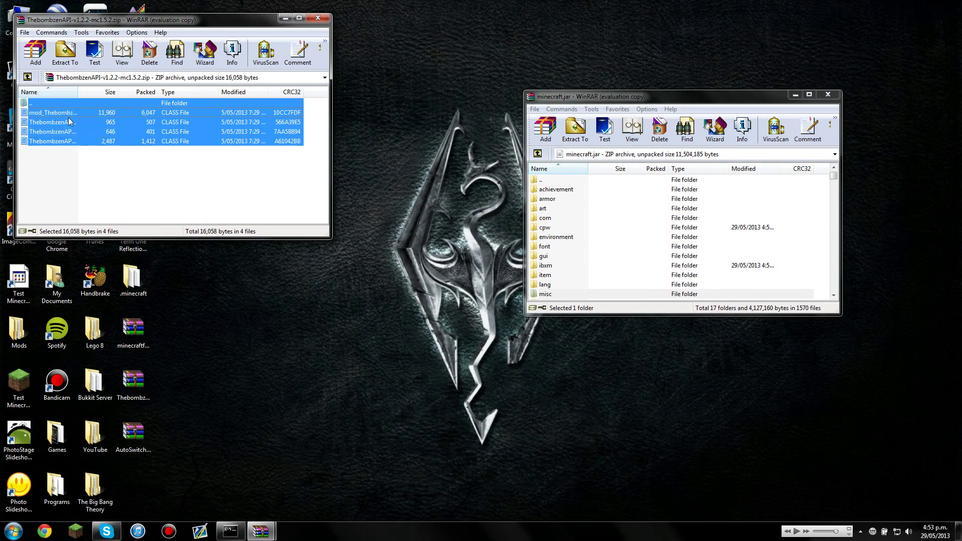
left_click_drag(70, 123, 711, 269)
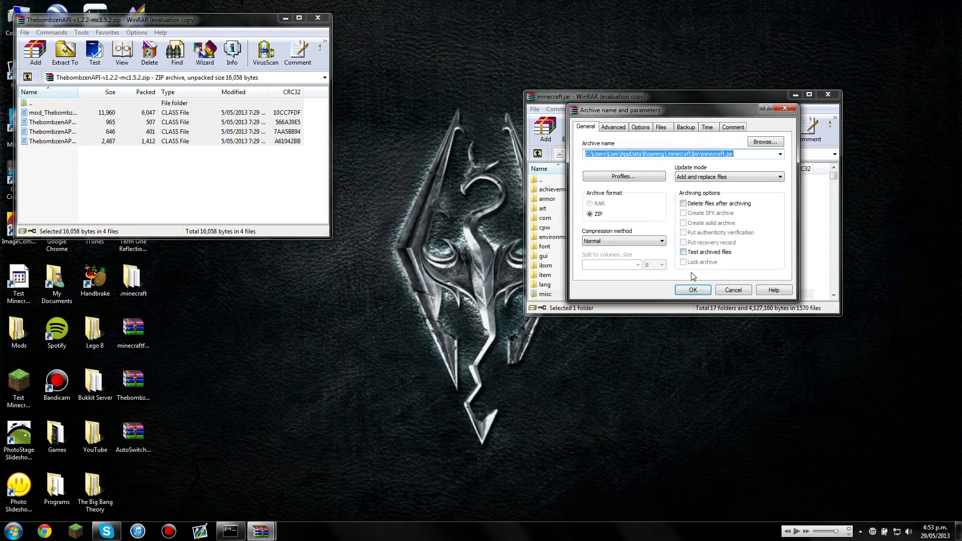
left_click(694, 290)
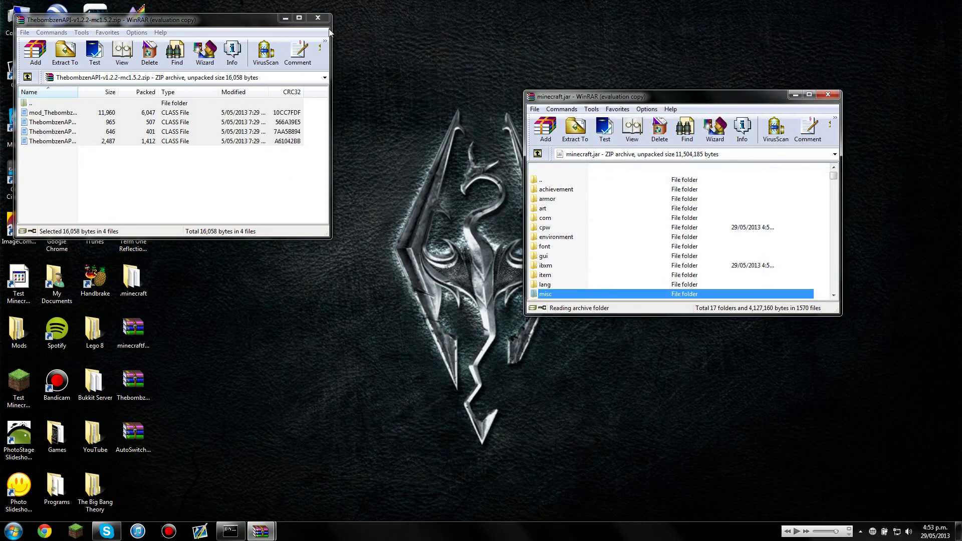
- Copy AutoSwitch-v3.0.4-mc1.5.2.zip's thebombzen folder into minecraft.jar (18 folders), then close the jar
left_click(318, 18)
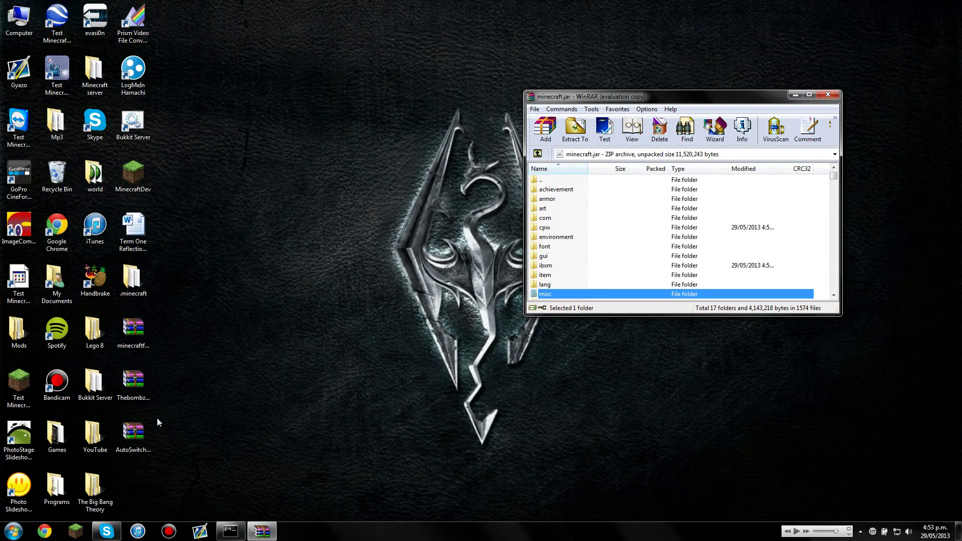
double_click(131, 438)
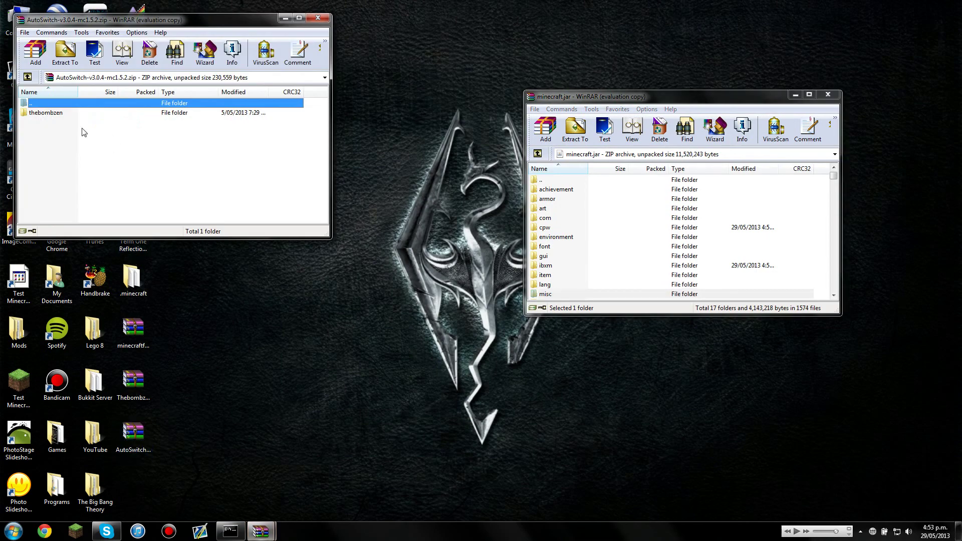
left_click(76, 133)
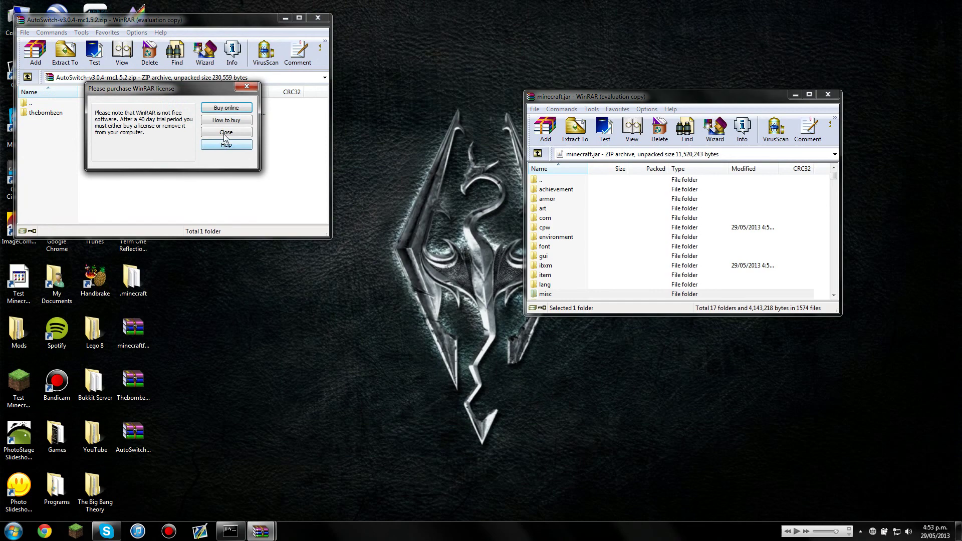
left_click(225, 133)
left_click(36, 115)
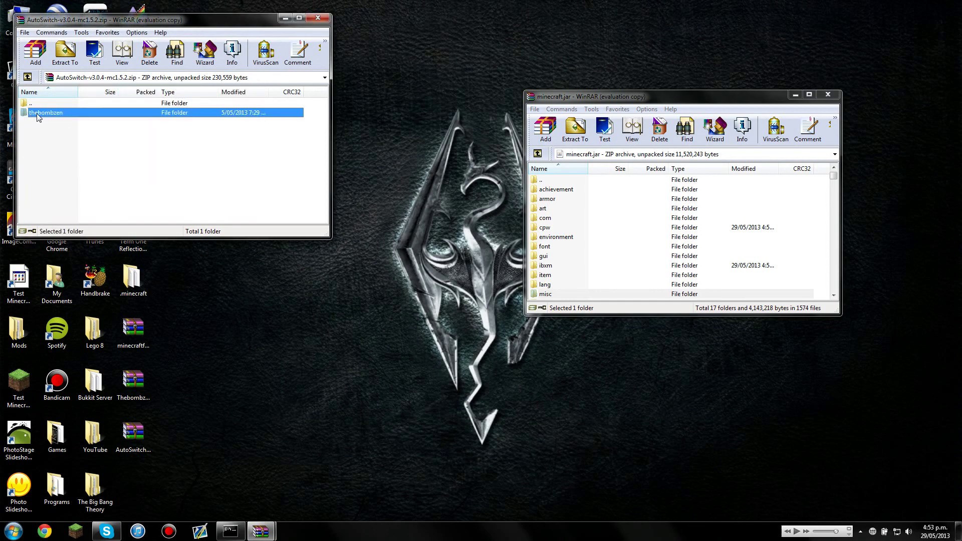
left_click_drag(38, 117, 649, 256)
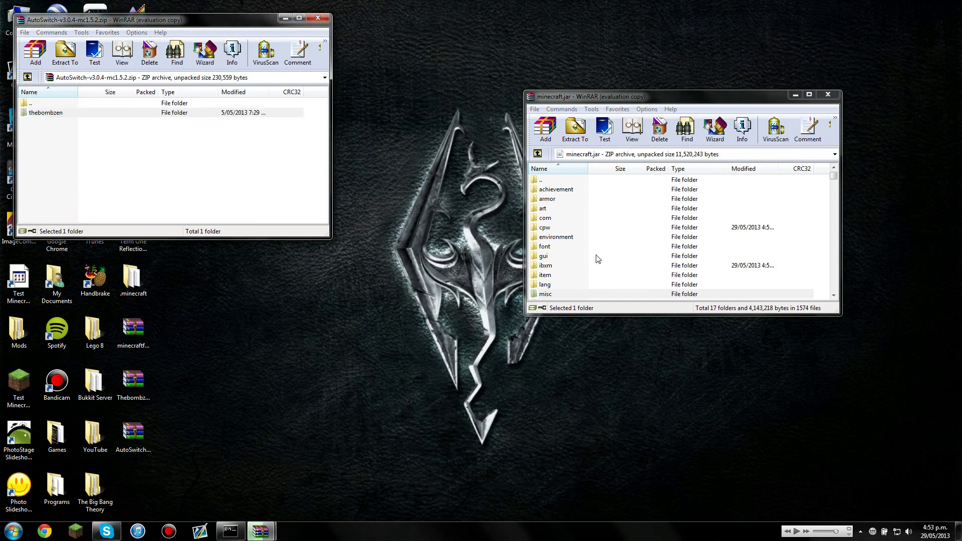
left_click(689, 285)
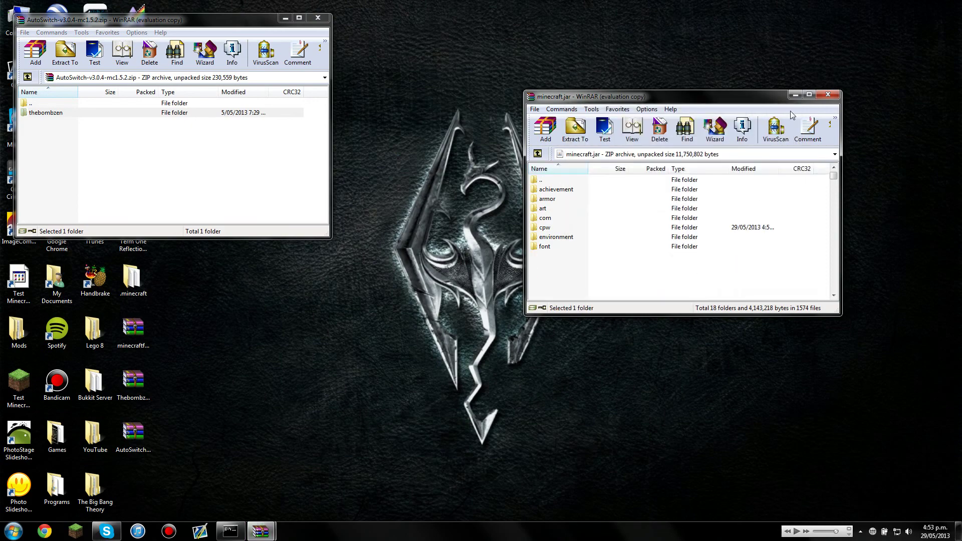
left_click(828, 94)
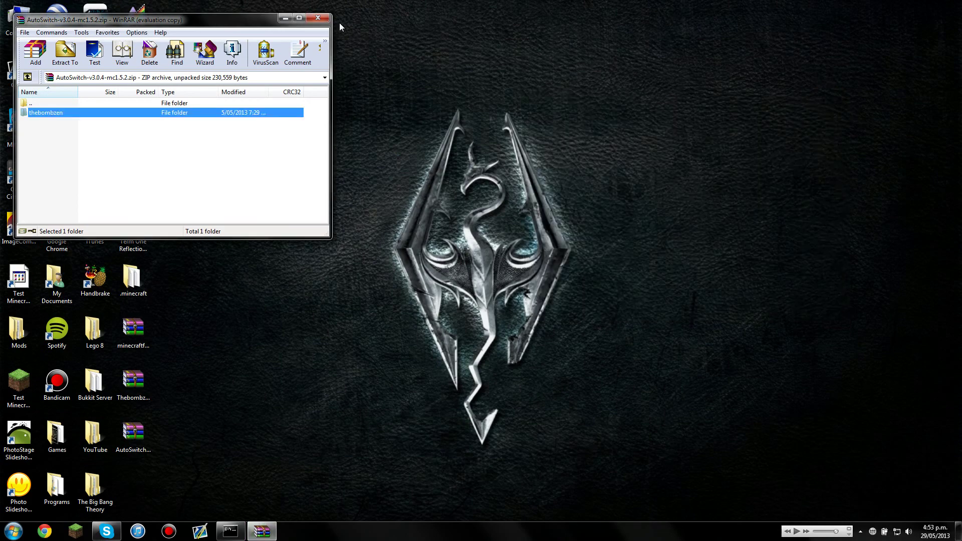
- Close the AutoSwitch zip and log in to launch Minecraft with Forge 7.8.0.684
left_click(317, 18)
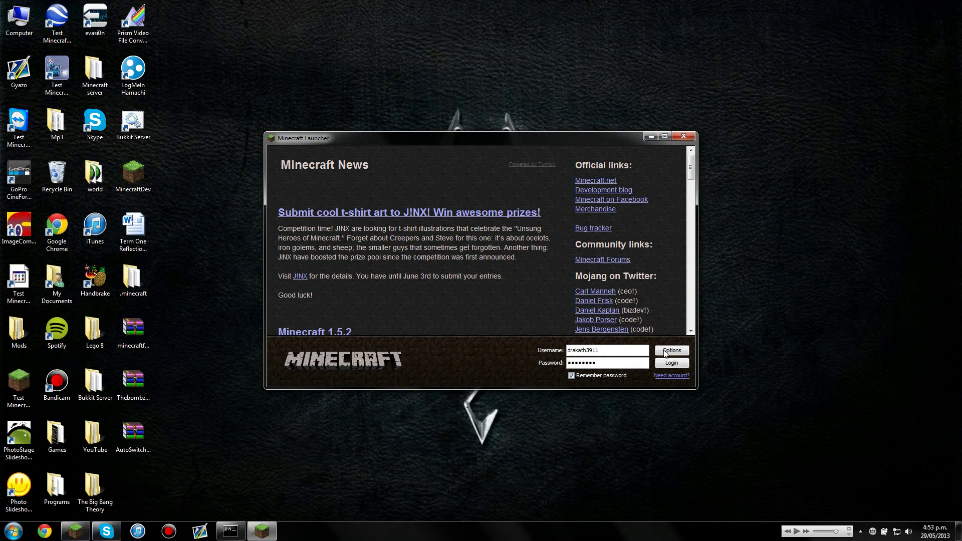
left_click(670, 364)
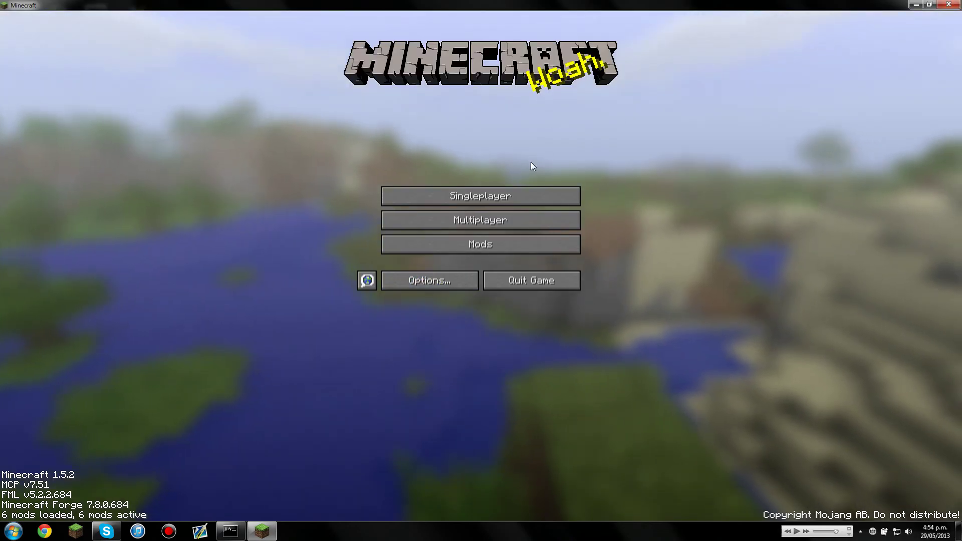
- From Singleplayer, create a new world named 'Hello'
left_click(526, 193)
left_click(569, 476)
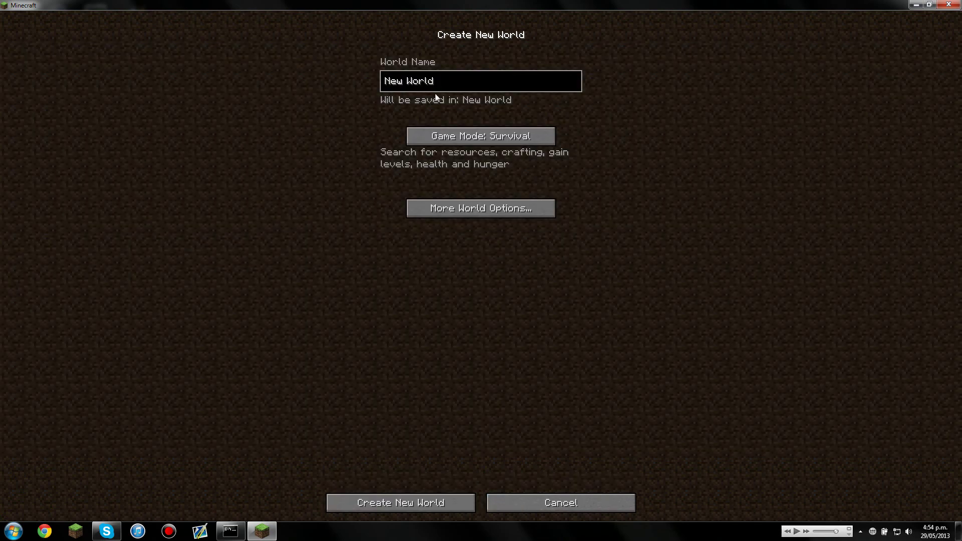
key("BackSpace")
key("BackSpace")
key("BackSpace")
key("BackSpace")
key("BackSpace")
key("BackSpace")
key("BackSpace")
key("BackSpace")
key("BackSpace")
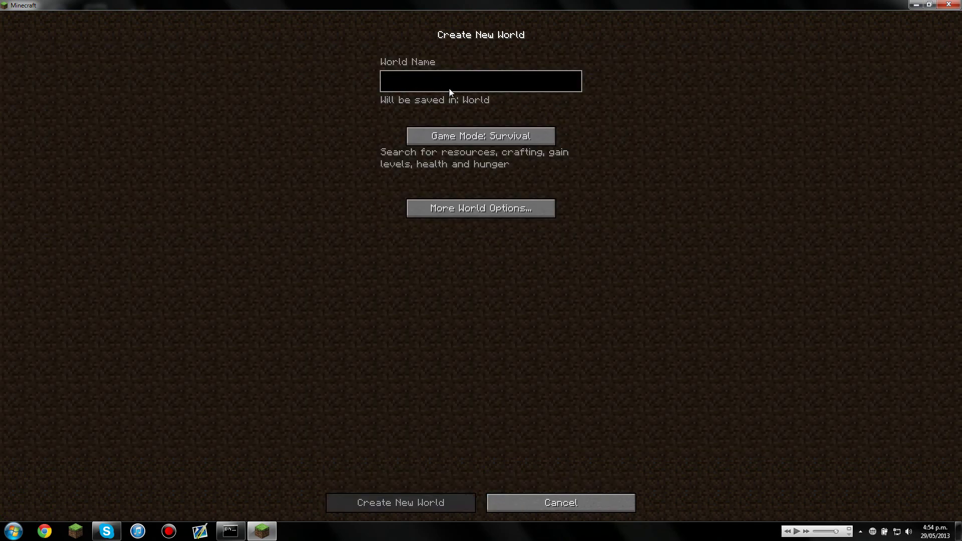
type("Hello")
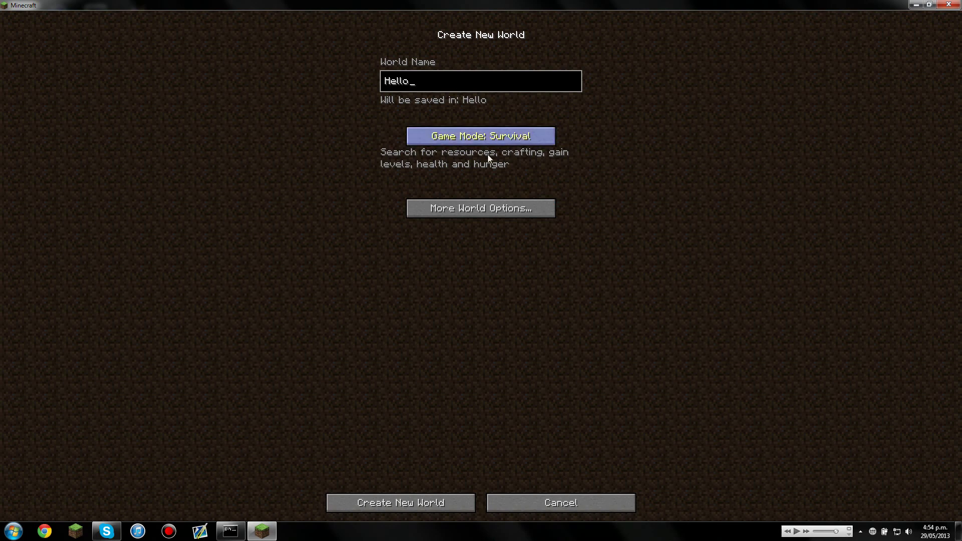
left_click(399, 506)
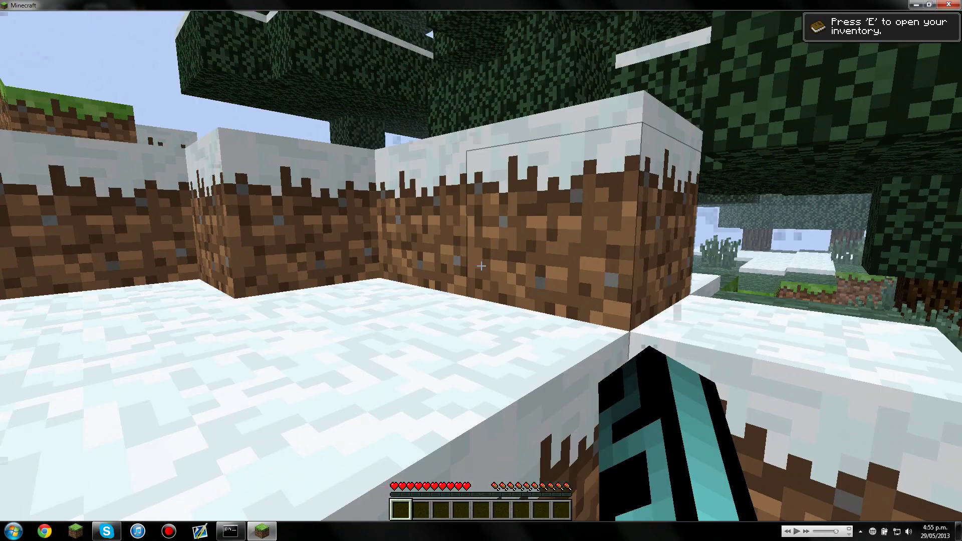
- Open the world to LAN with cheats allowed
key("Escape")
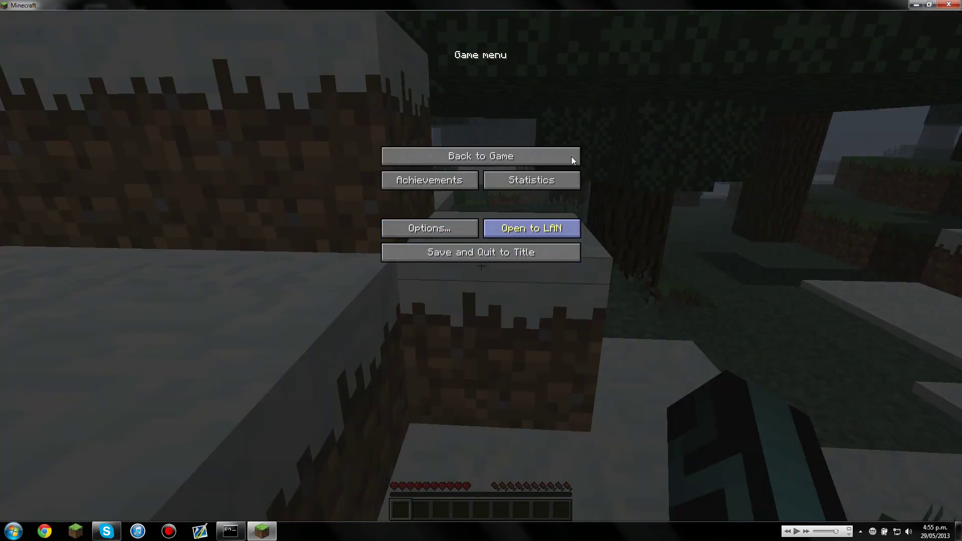
left_click(532, 228)
left_click(590, 122)
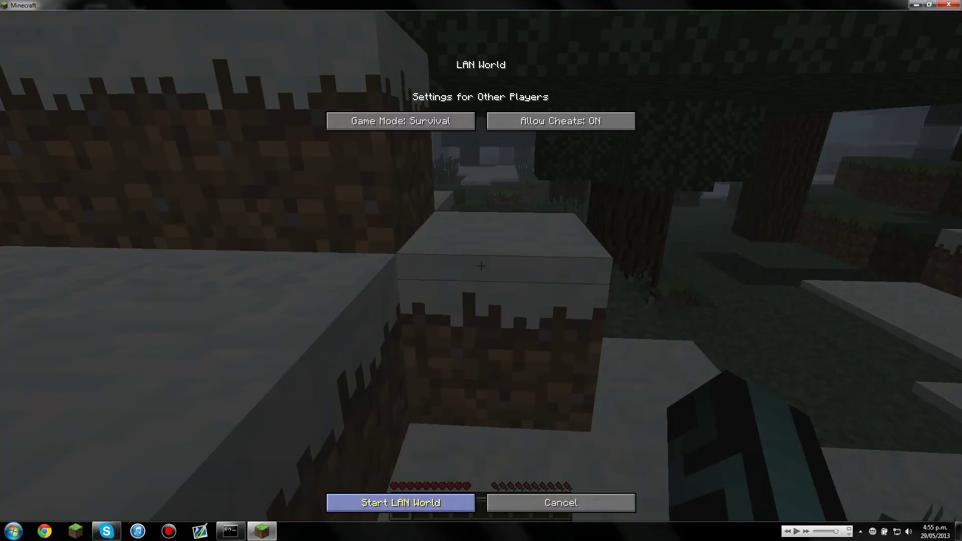
left_click(425, 494)
- Run /gamemode 1 in chat to switch to creative mode
key("slash")
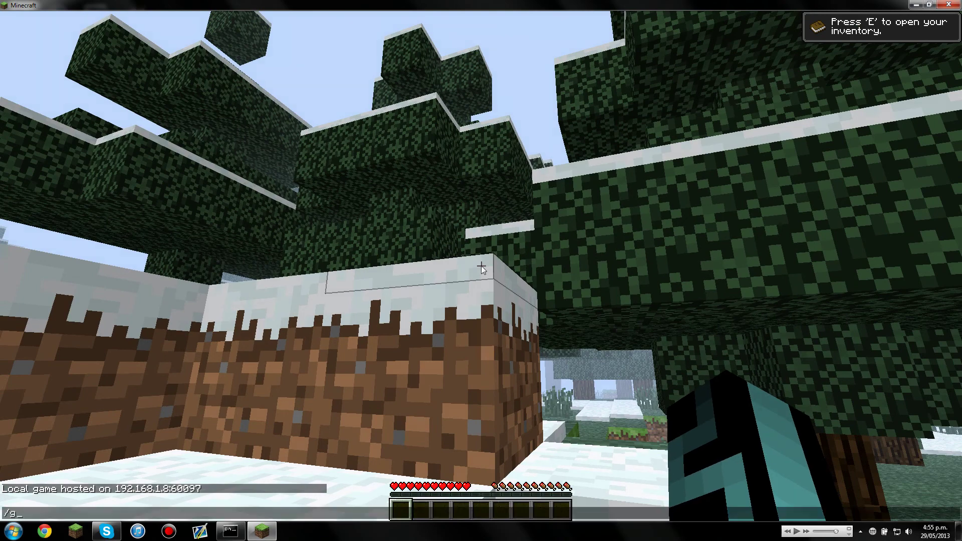
type("g")
key("Tab")
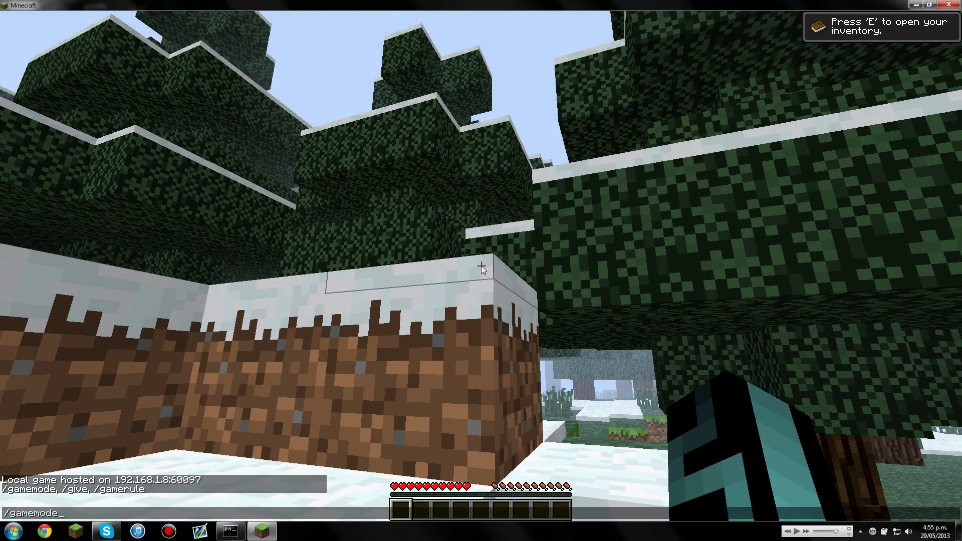
type("1")
key("Return")
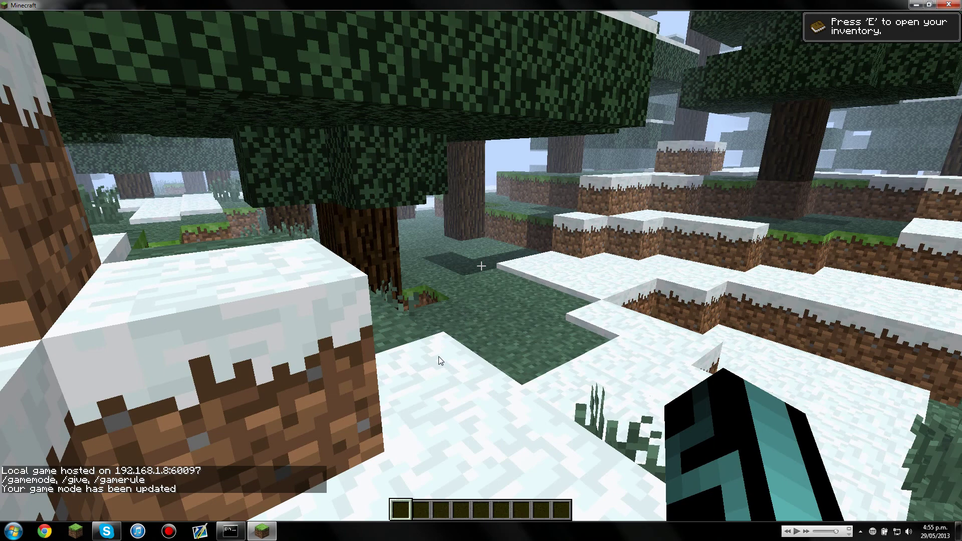
- Put the diamond pickaxe, shovel and axe in hotbar slots one to three
key("e")
left_click(434, 347)
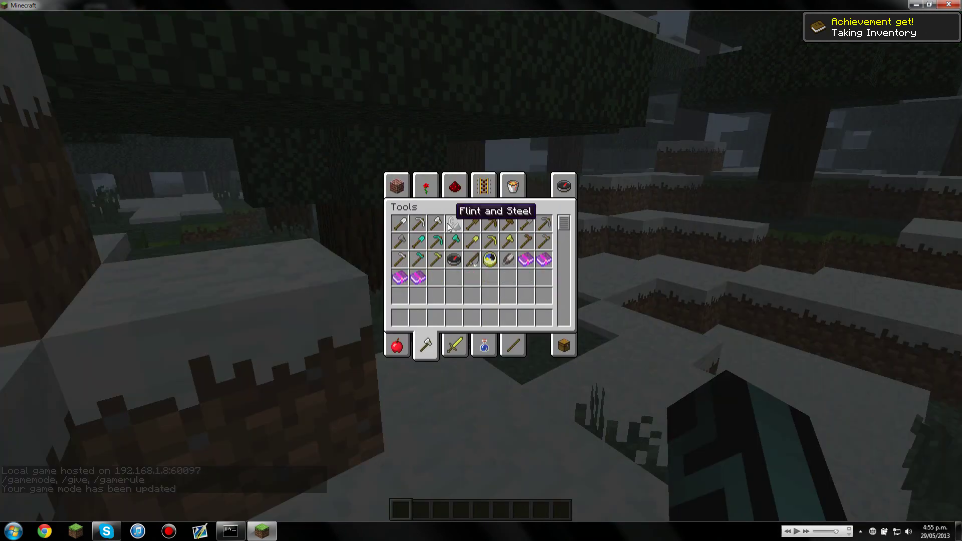
left_click(436, 243)
left_click(399, 317)
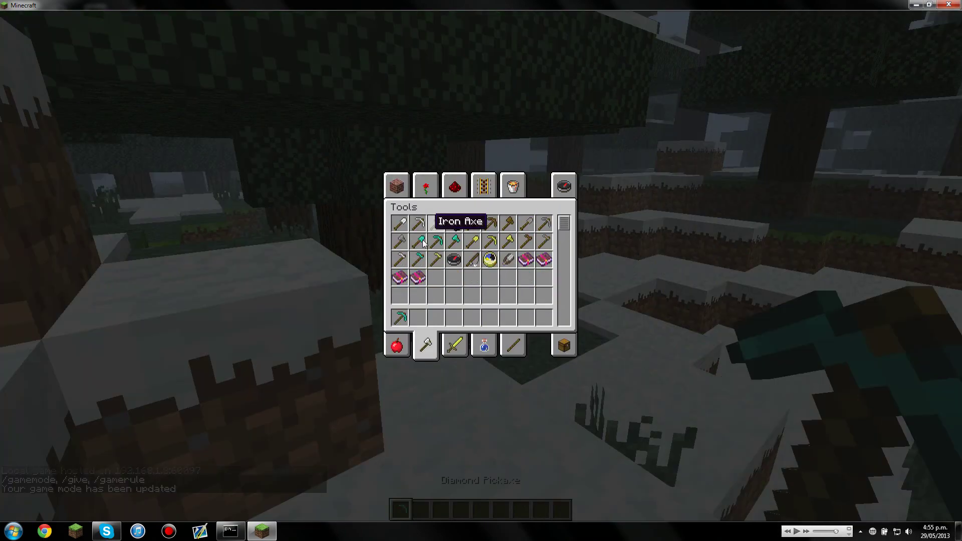
left_click(418, 242)
left_click(419, 318)
left_click(455, 242)
left_click(436, 317)
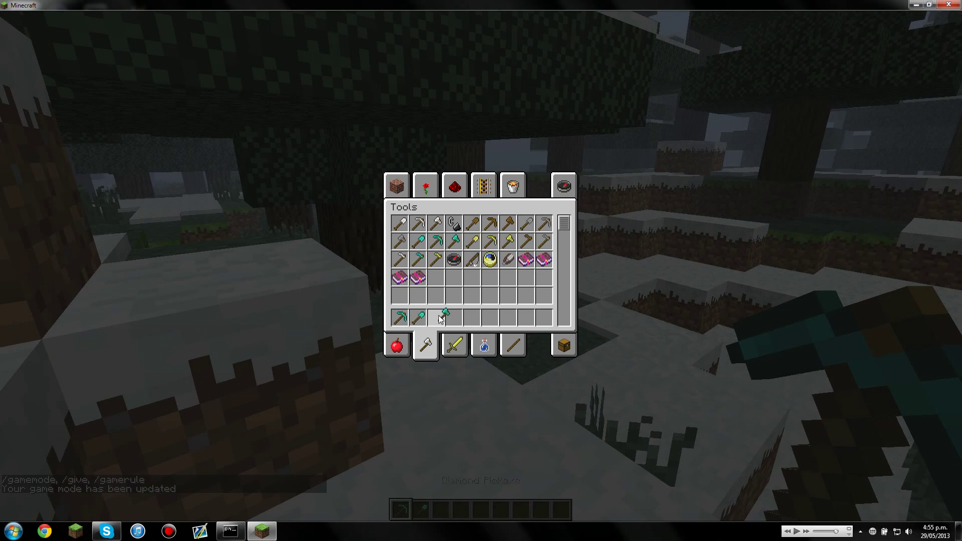
- Add the diamond sword, bow and 64 arrows to the hotbar
left_click(455, 346)
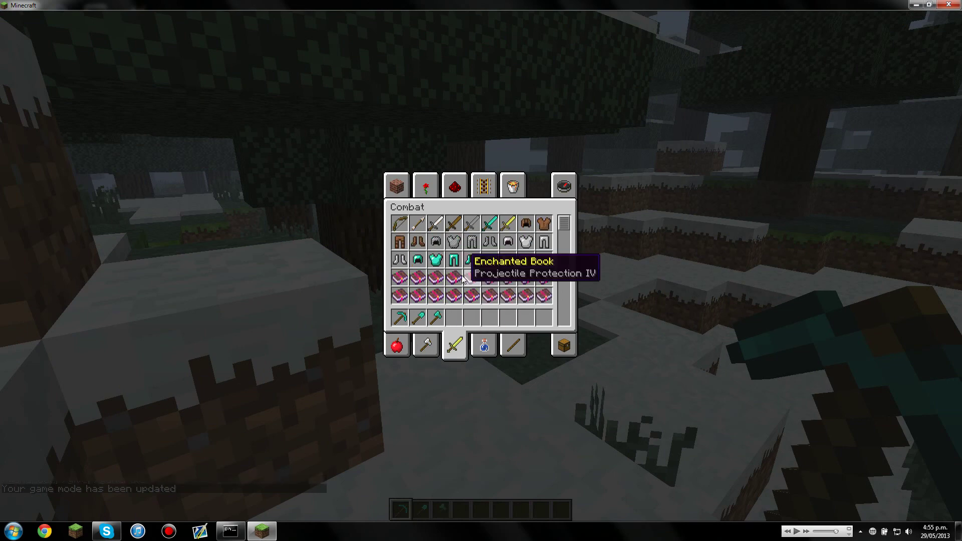
left_click(490, 225)
left_click(454, 317)
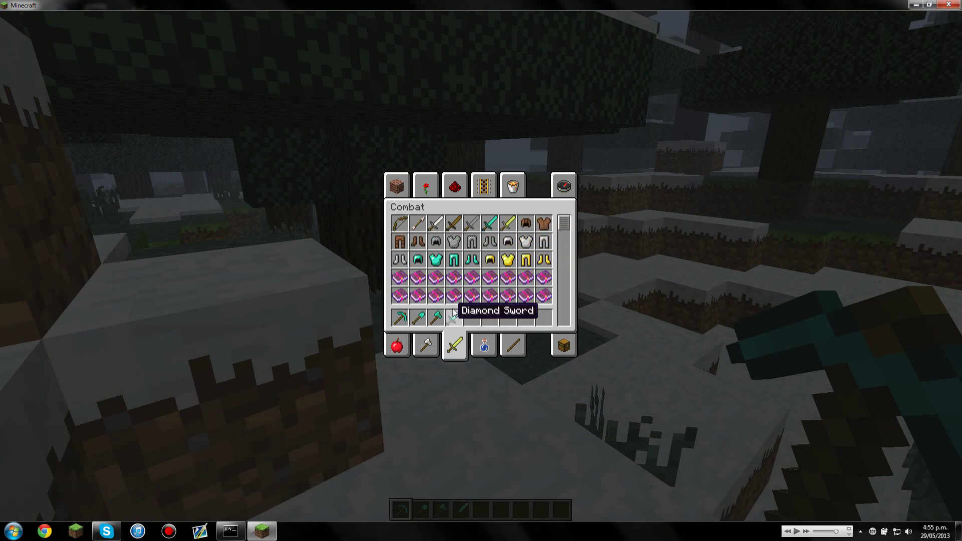
left_click(399, 224)
left_click(472, 318)
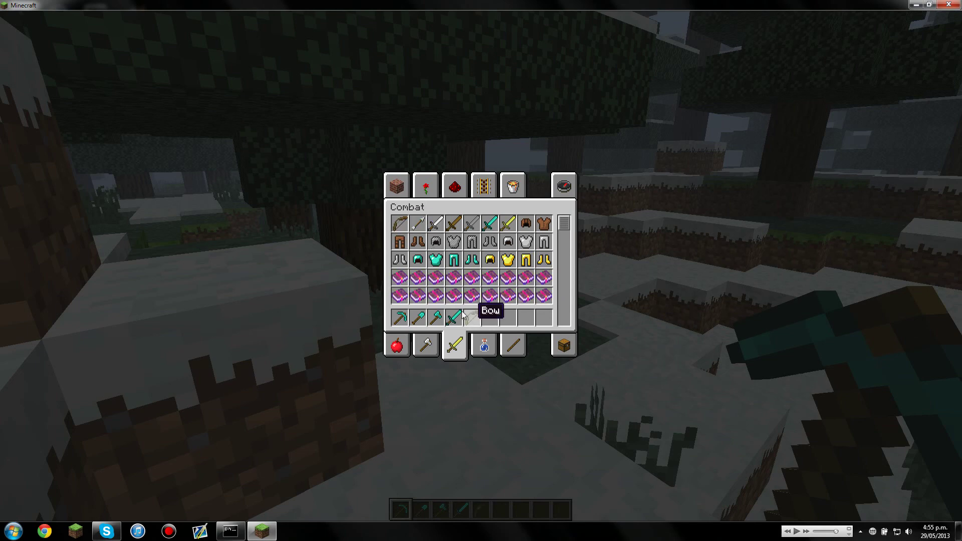
left_click(418, 223, "shift")
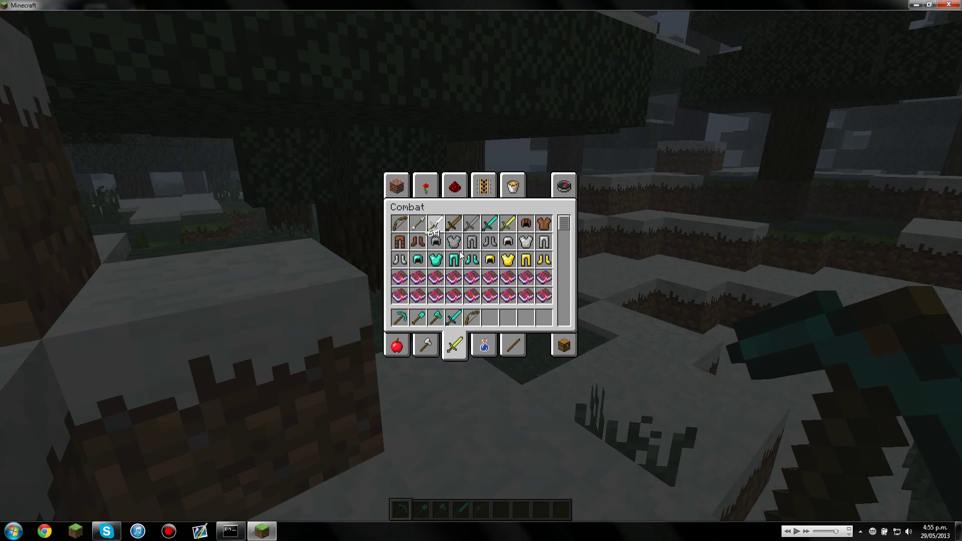
left_click(509, 318)
left_click(563, 344)
- Add stacks of pig and zombie spawn eggs to the last hotbar slots
left_click(512, 186)
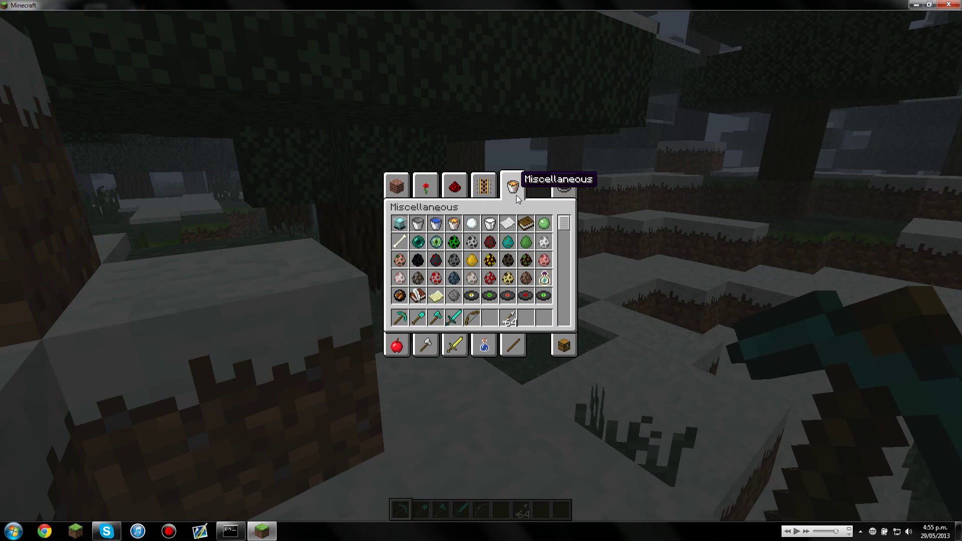
left_click(544, 260)
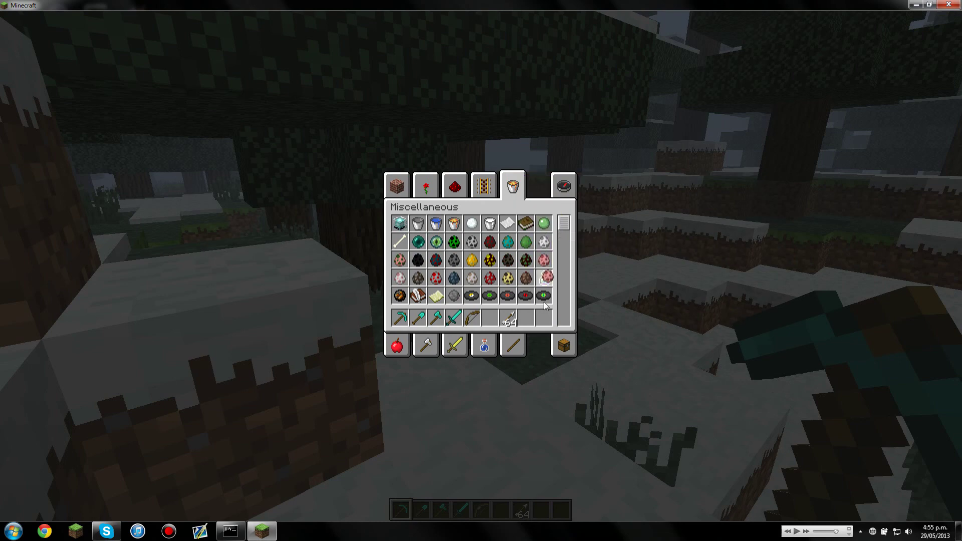
left_click(544, 260, "shift")
left_click(528, 317)
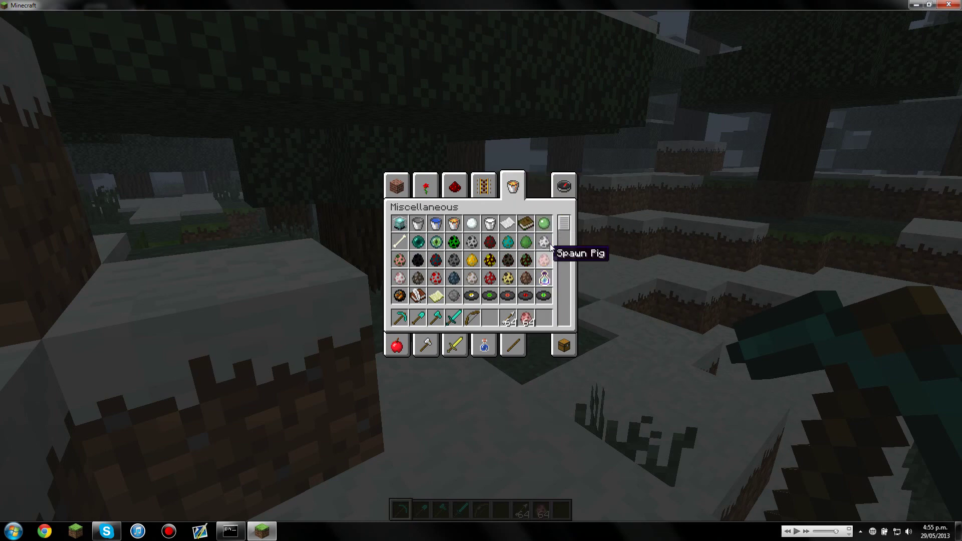
left_click(508, 242, "shift")
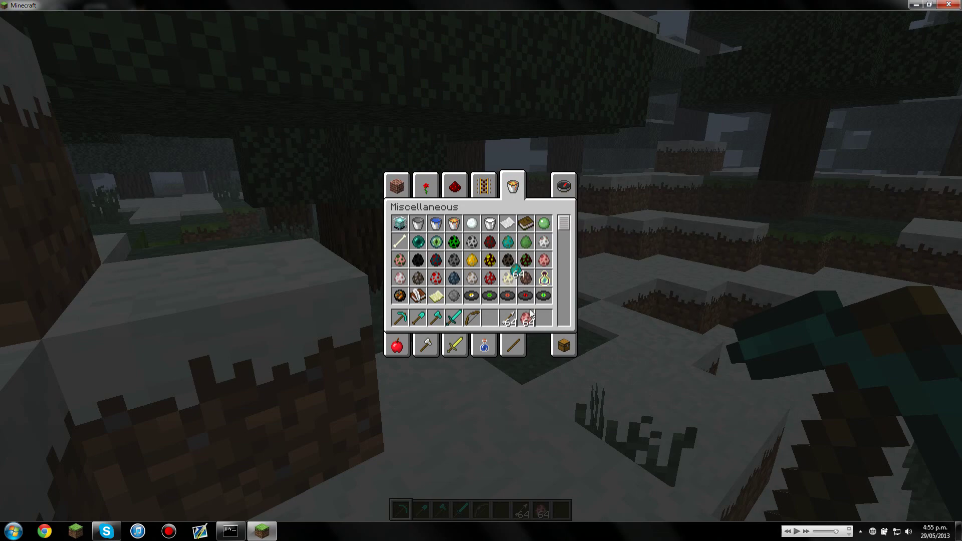
left_click(544, 317)
key("e")
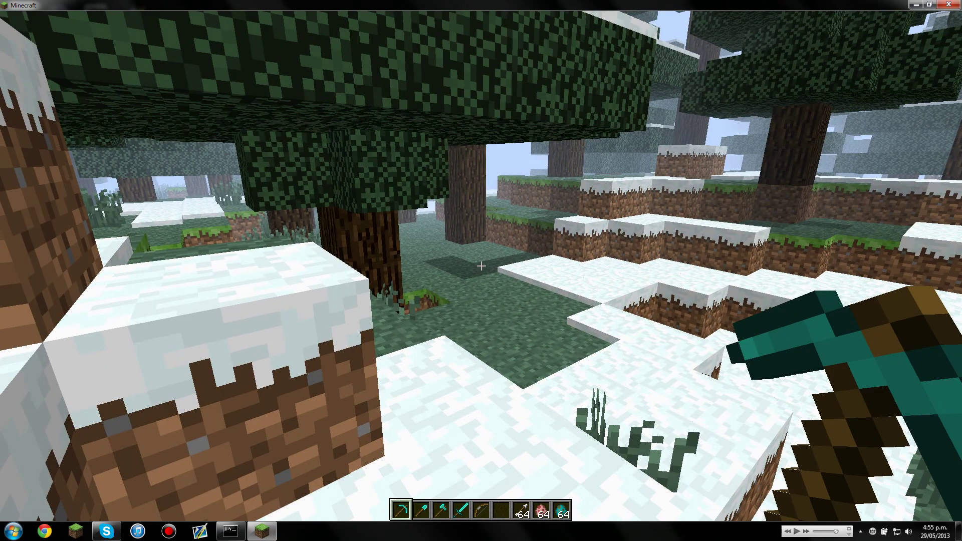
- Take diamond armour from the combat tab and return to survival with /gamemode 0
key("e")
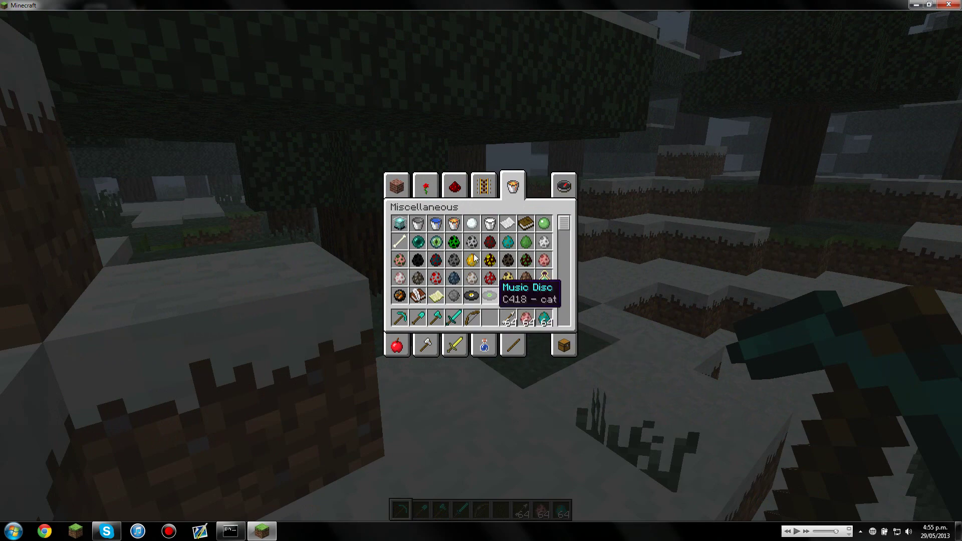
left_click(457, 341)
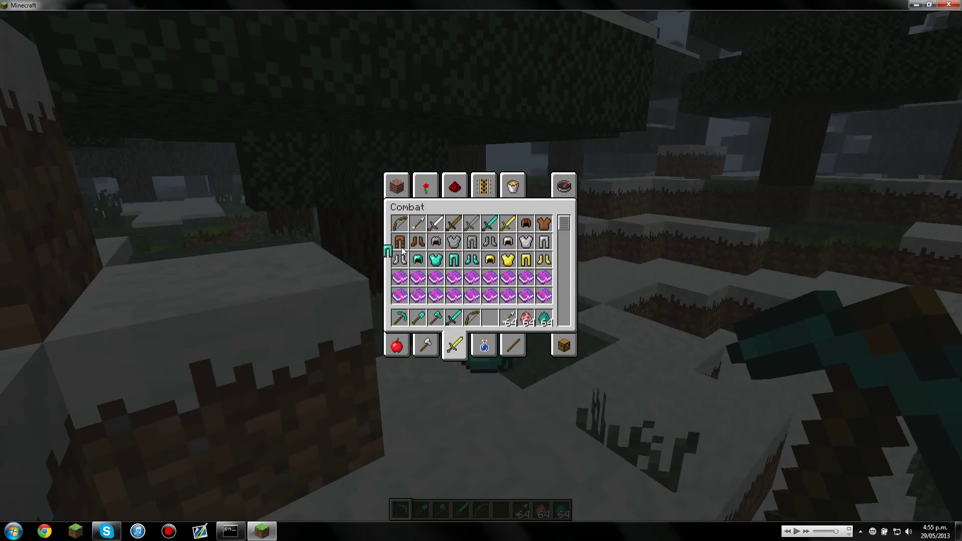
left_click(472, 260)
type("e")
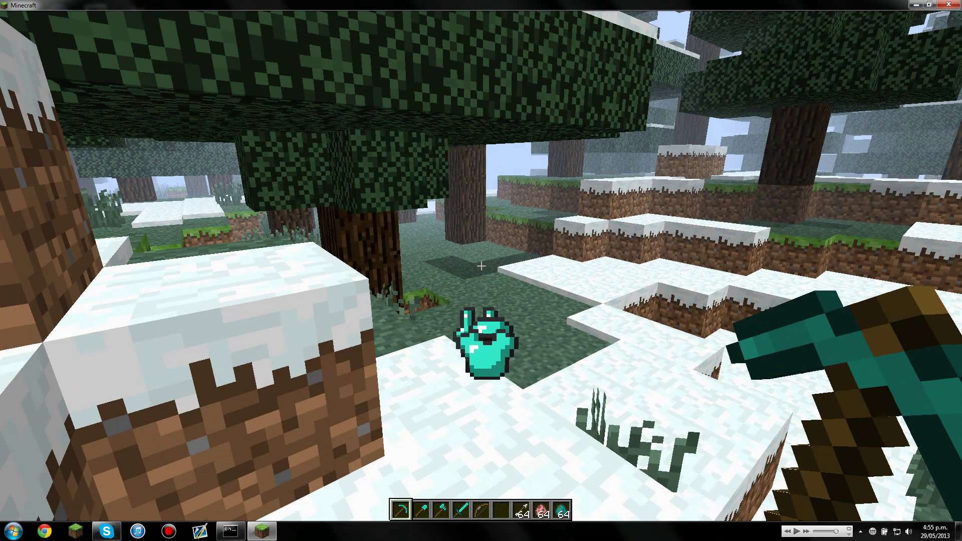
type("/g")
key("Tab")
type("0")
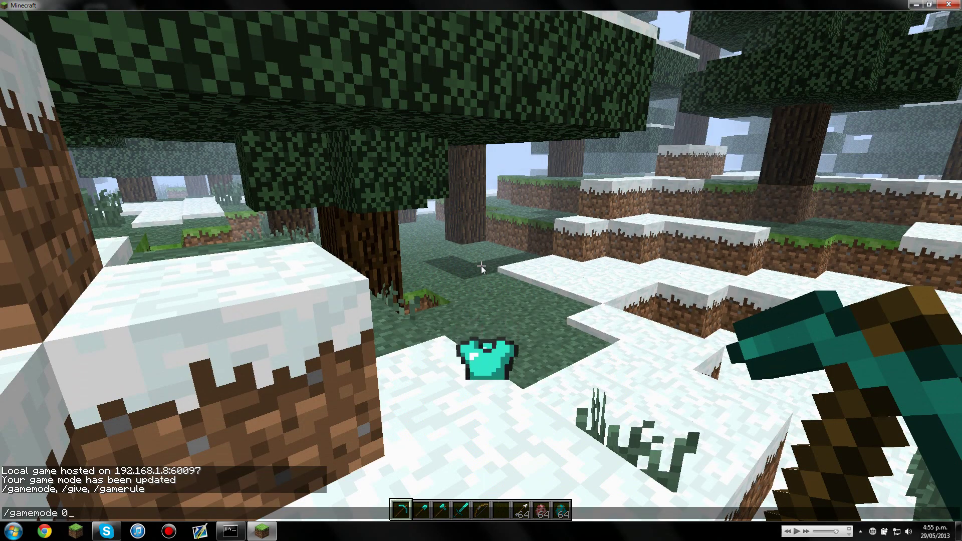
key("Return")
- Pick up the dropped armour and equip the diamond chestplate and leggings
key("w")
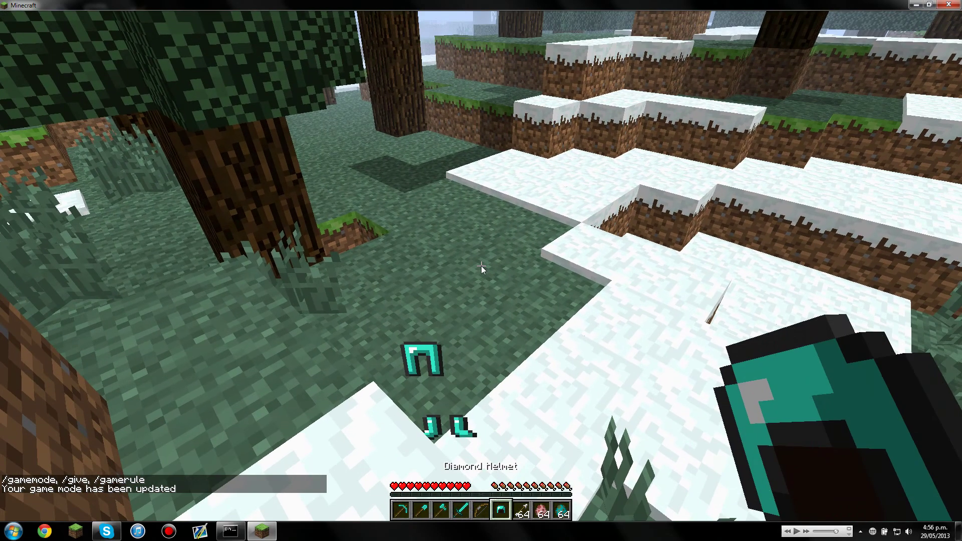
key("e")
left_click(409, 275, "shift")
key("e")
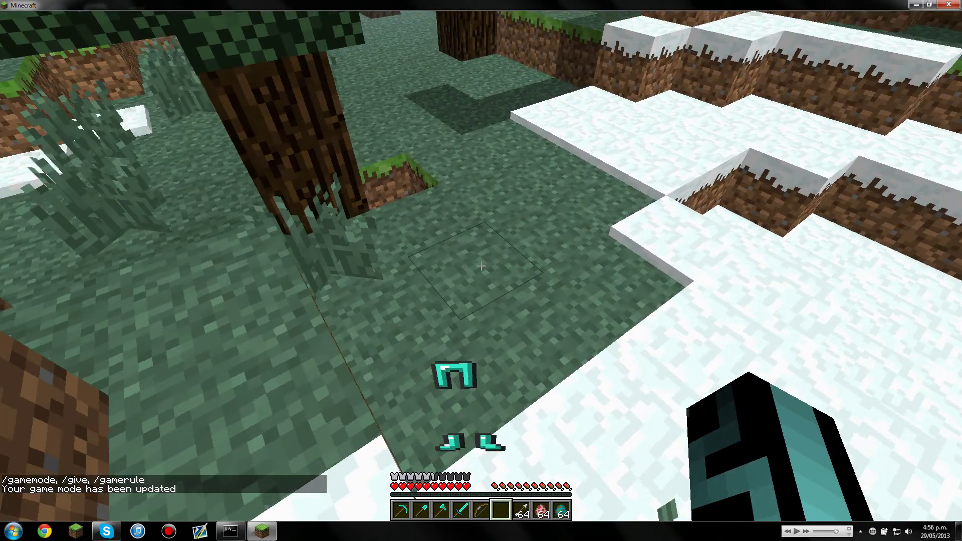
key("w")
key("e")
left_click(404, 275, "shift")
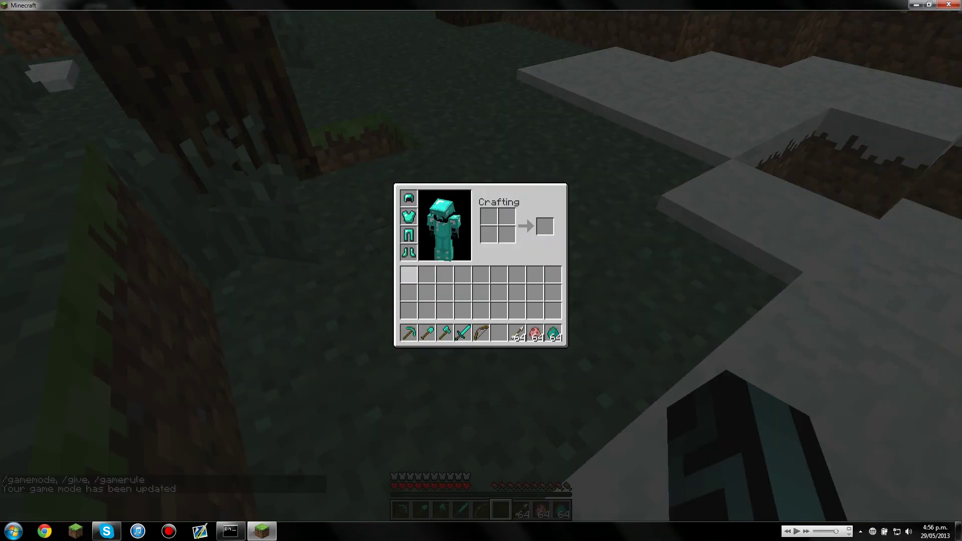
- Close the inventory, hold the pig spawn eggs and walk across the snow toward the hillside
key("e")
key("9")
key("8")
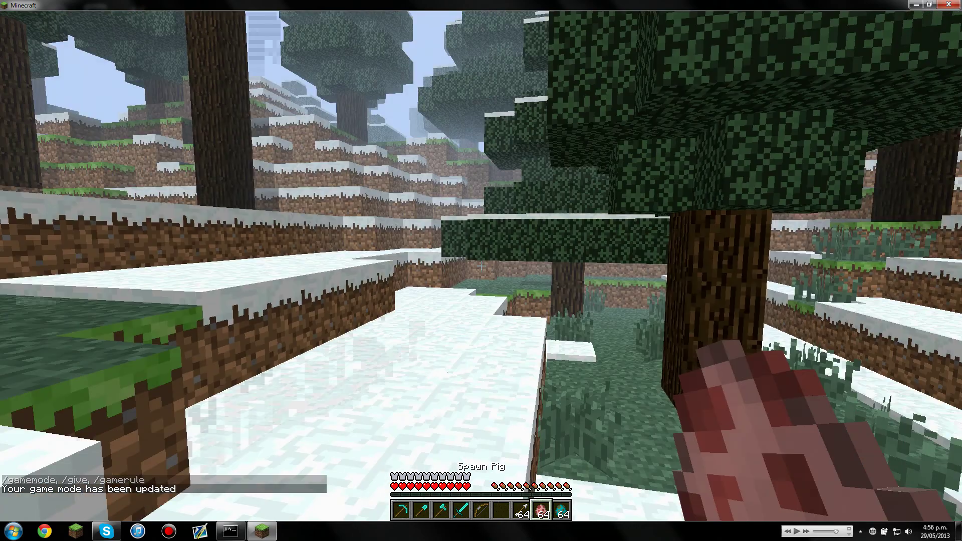
key("w")
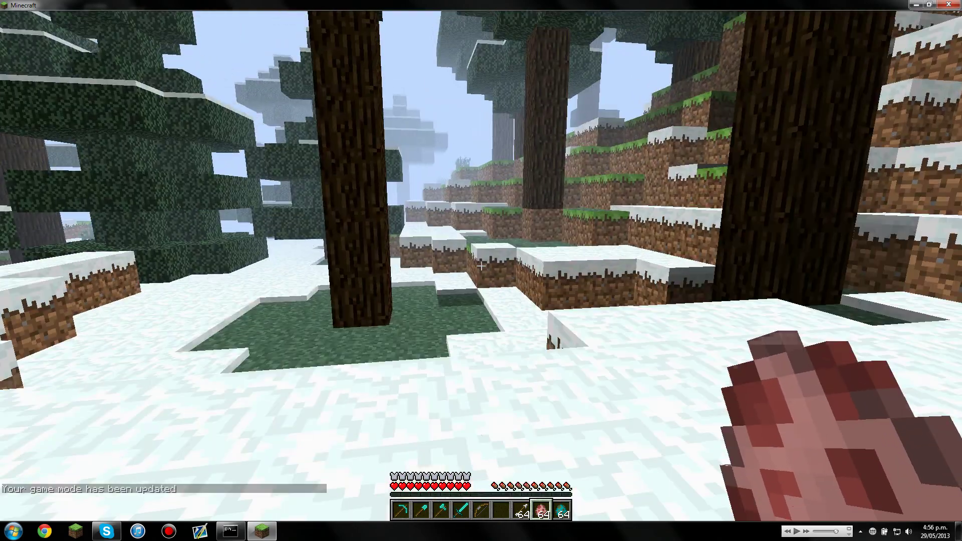
key("w")
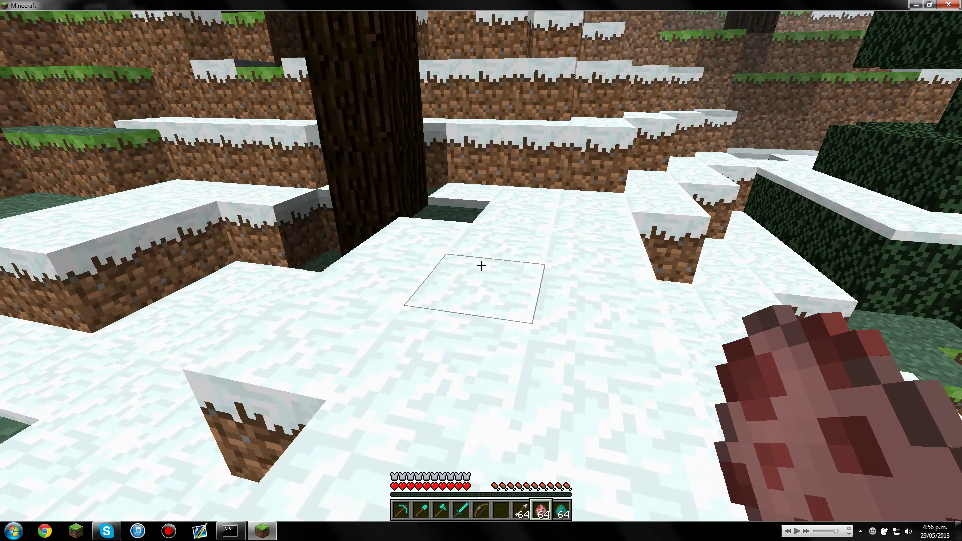
- Break a snow block with the diamond shovel and collect the dropped snowballs
key("2")
left_click(481, 266)
key("8")
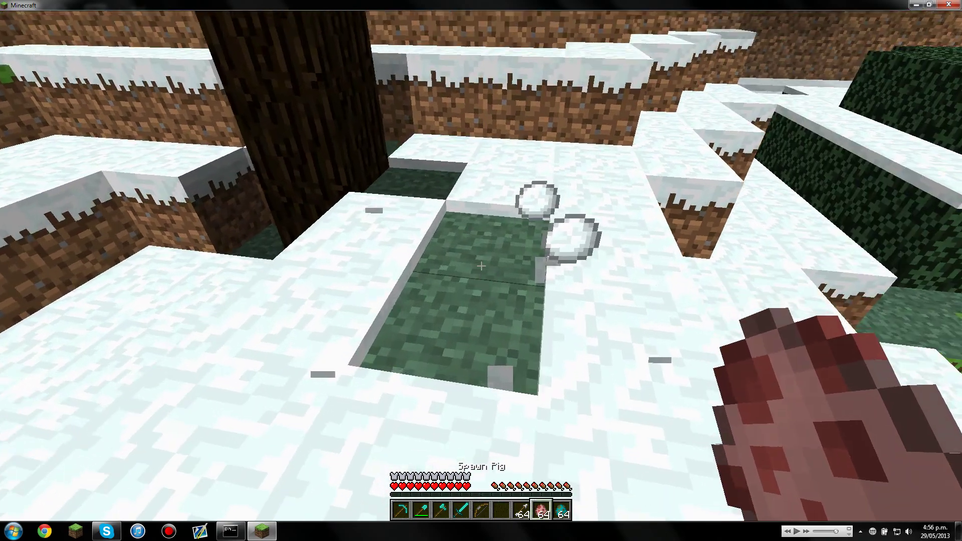
key("w")
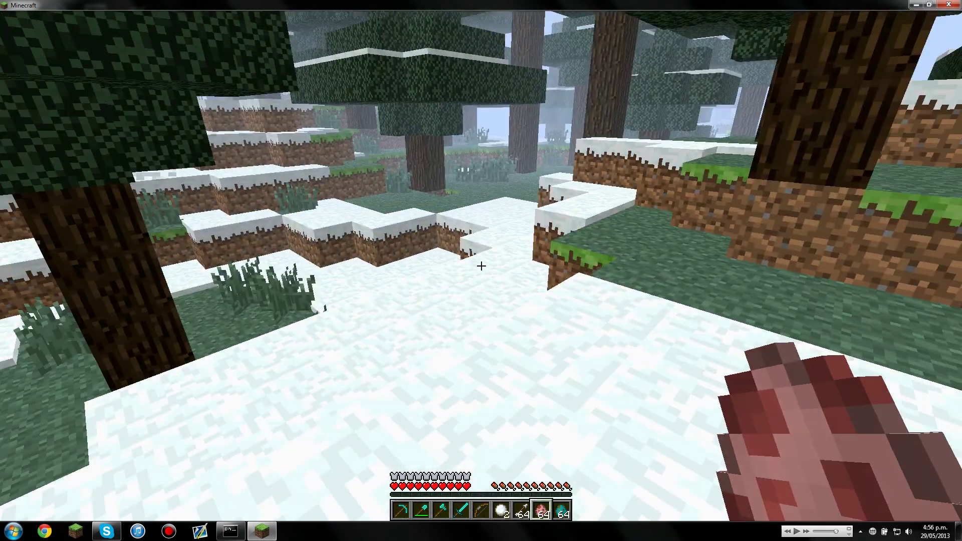
key("w")
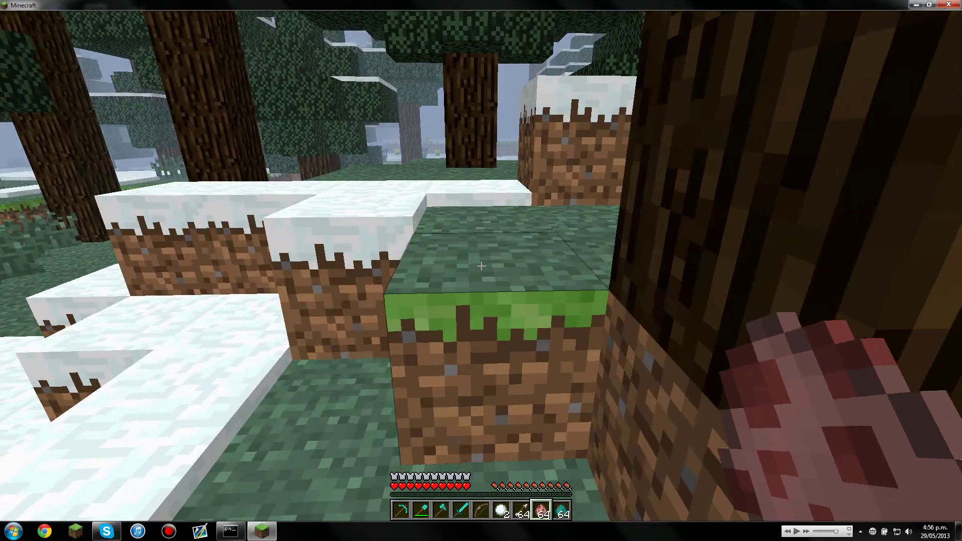
- Dig out the grass block beside the tree, then dig the dirt shaft deeper with the diamond shovel
key("2")
left_click(482, 266)
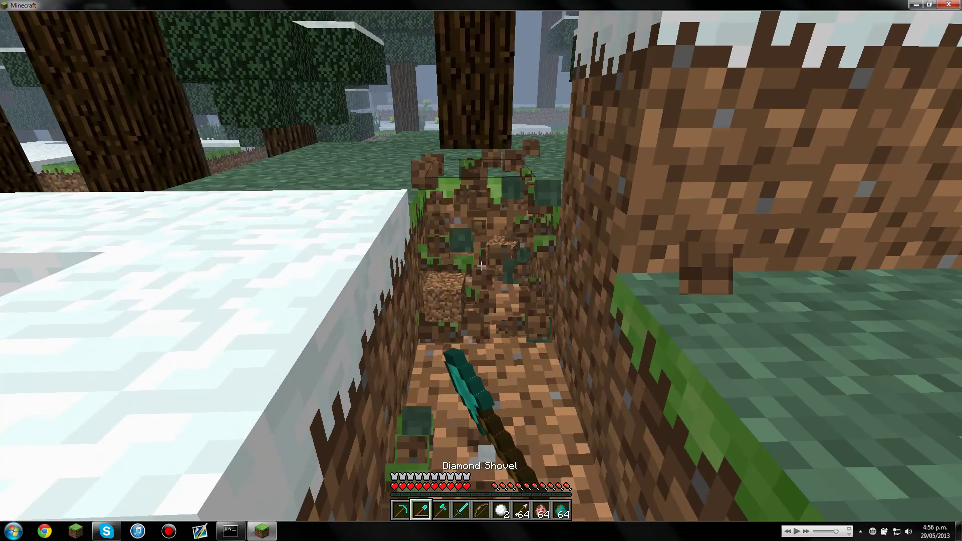
key("w")
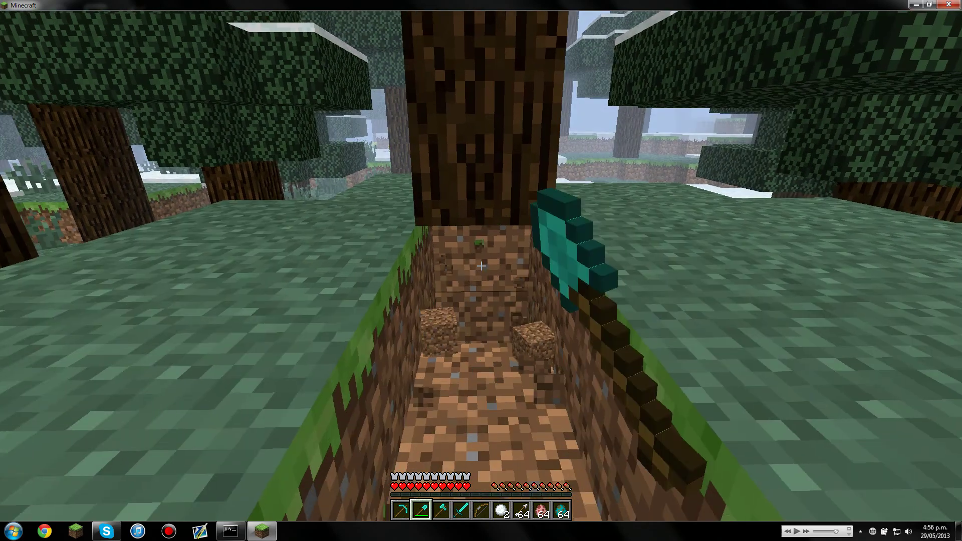
key("8")
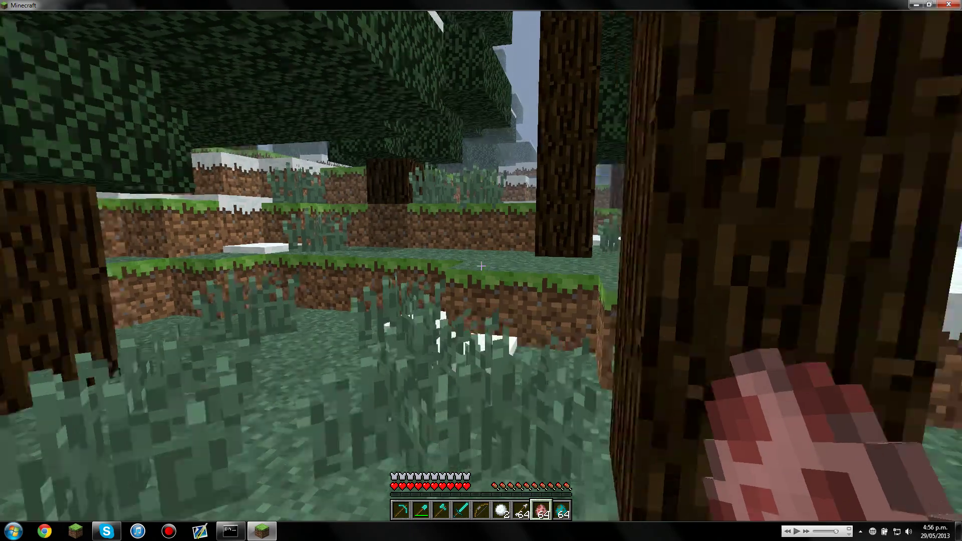
key("2")
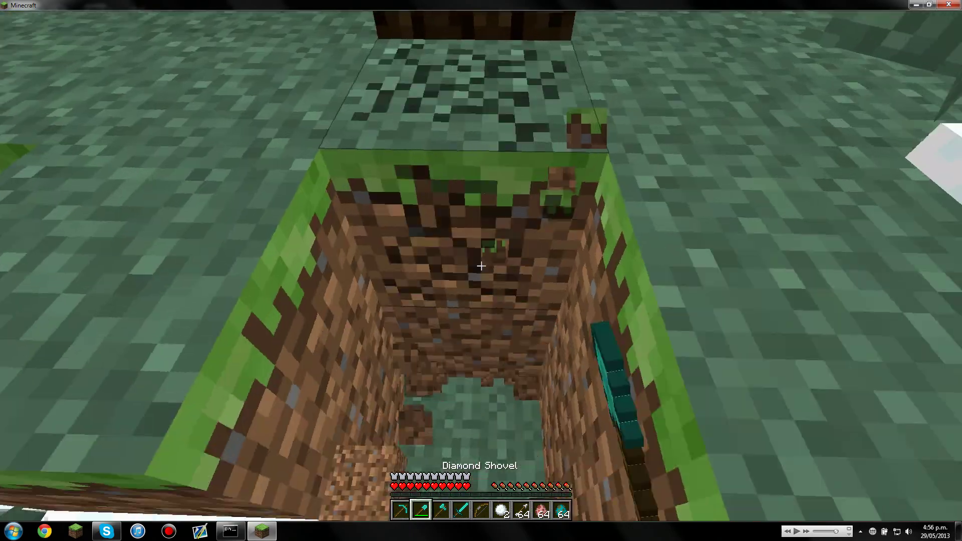
key("w")
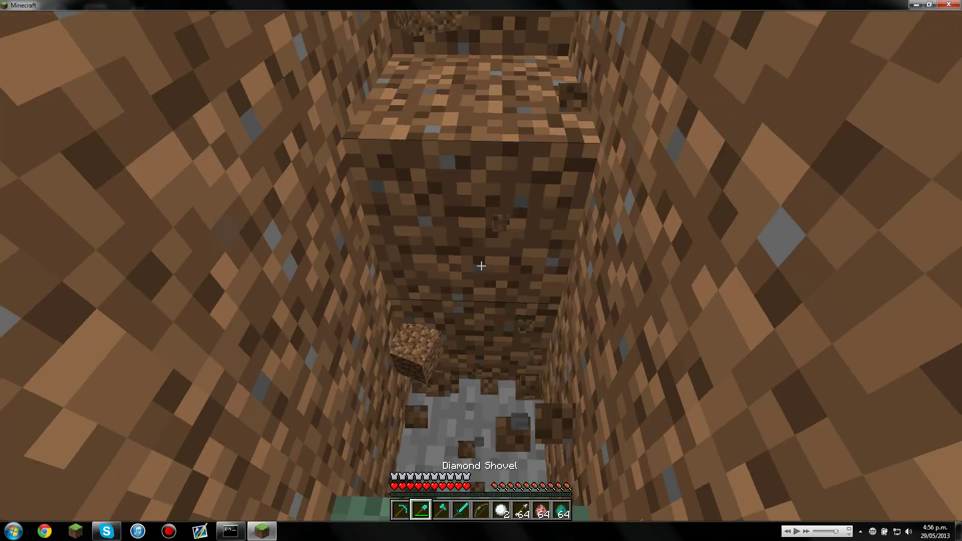
left_click(481, 266)
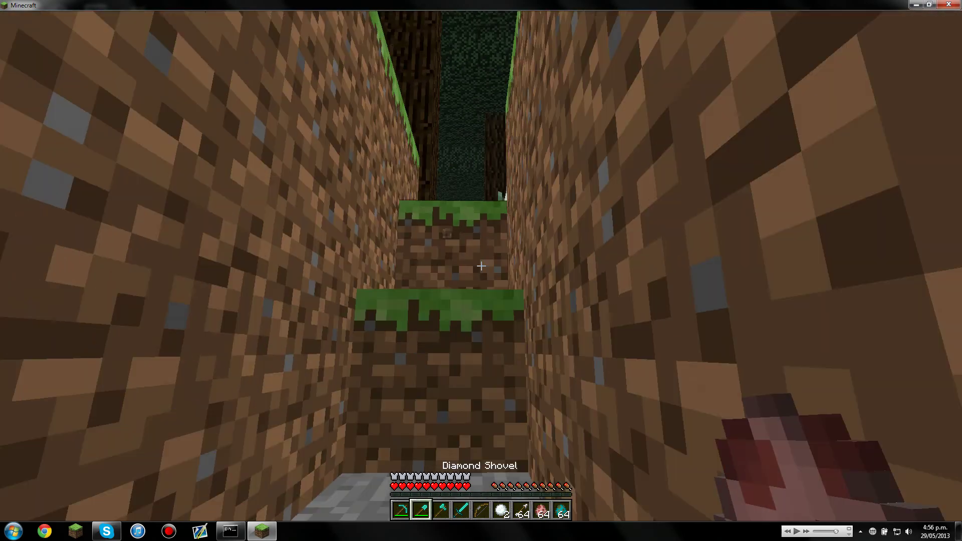
- Walk out of the trench across the snow field, past the yellow flowers, up to the chicken
key("w")
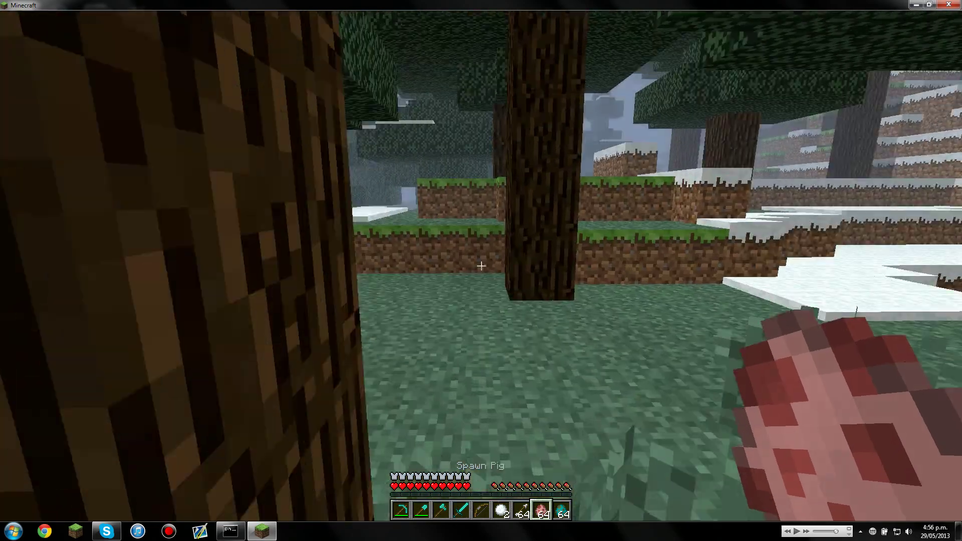
key("w")
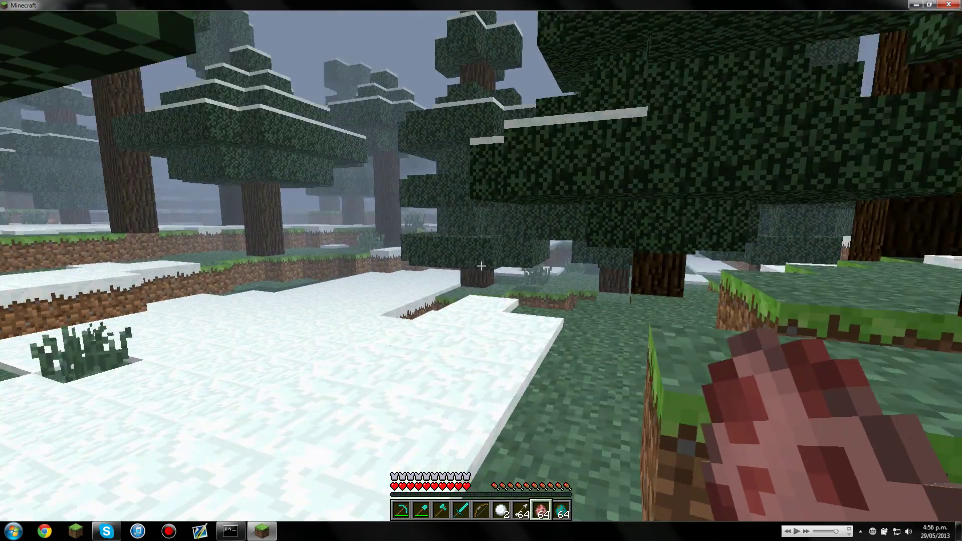
key("w")
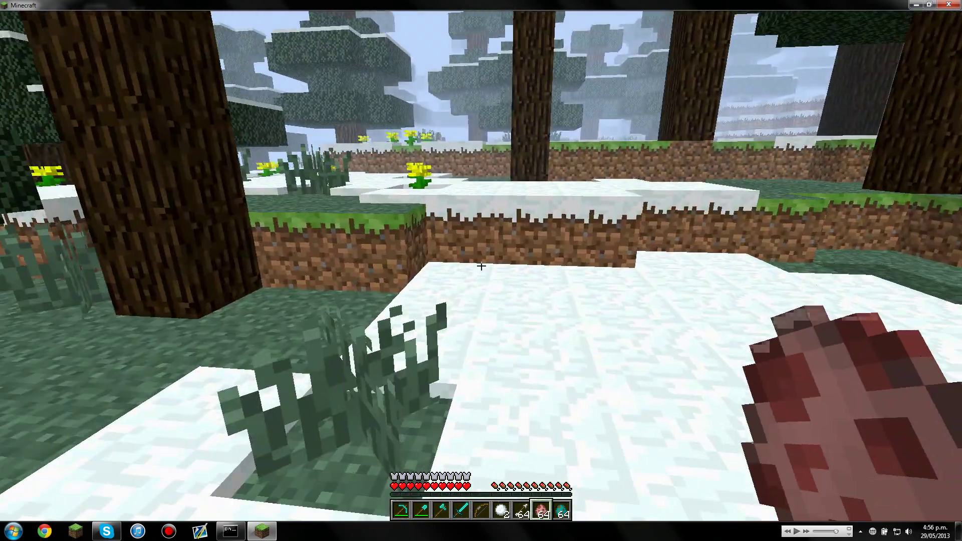
key("w")
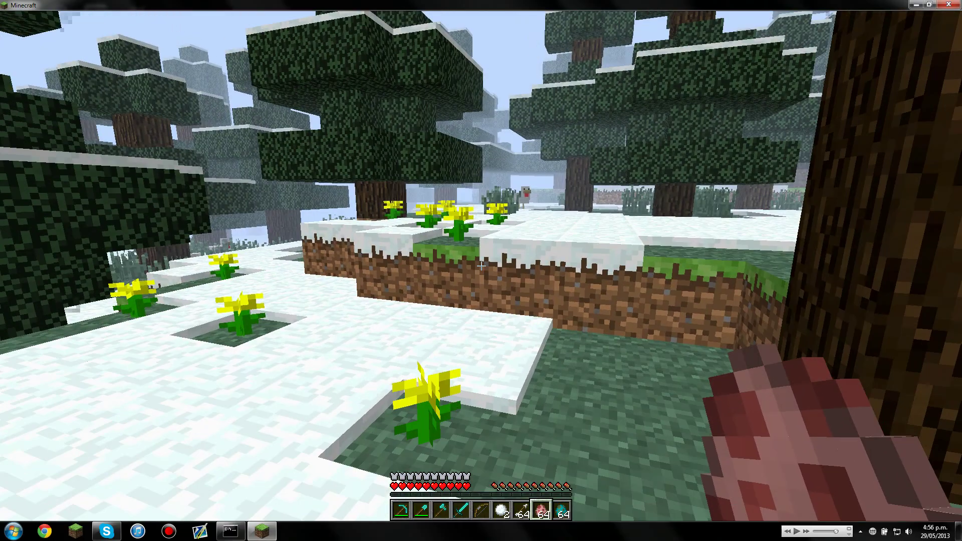
key("w")
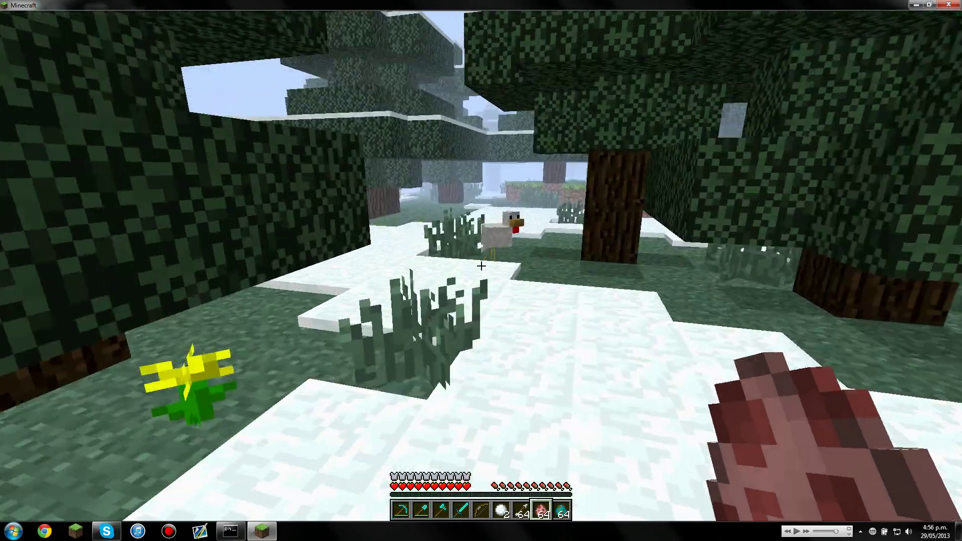
key("w")
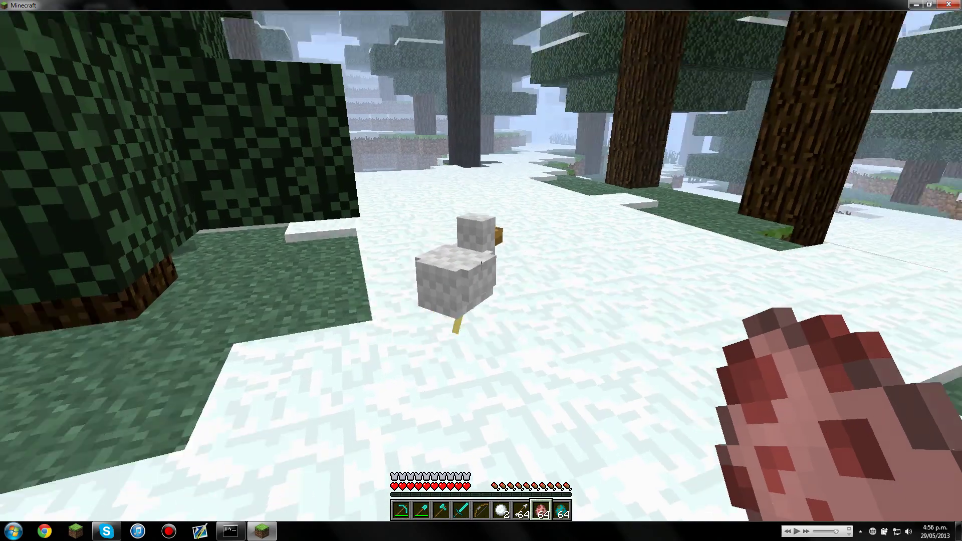
key("w")
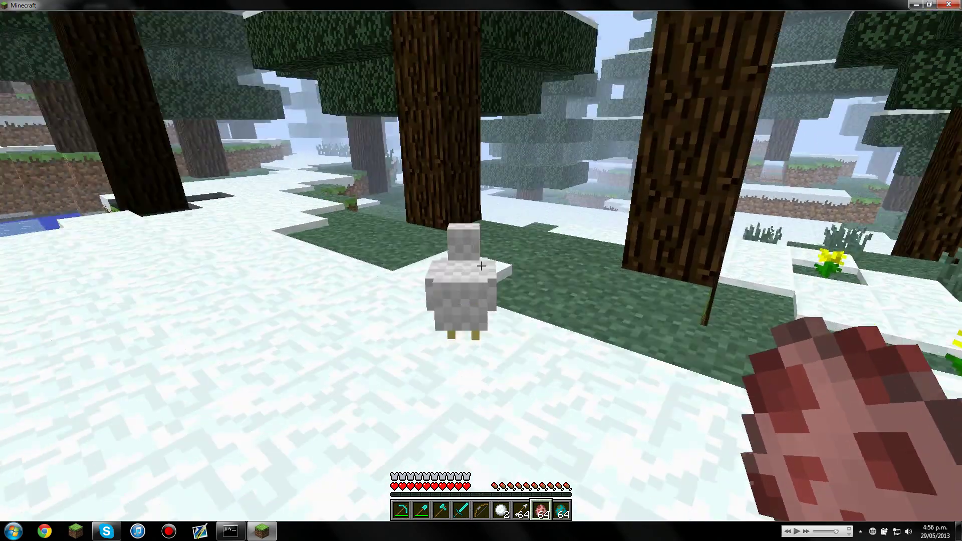
key("w")
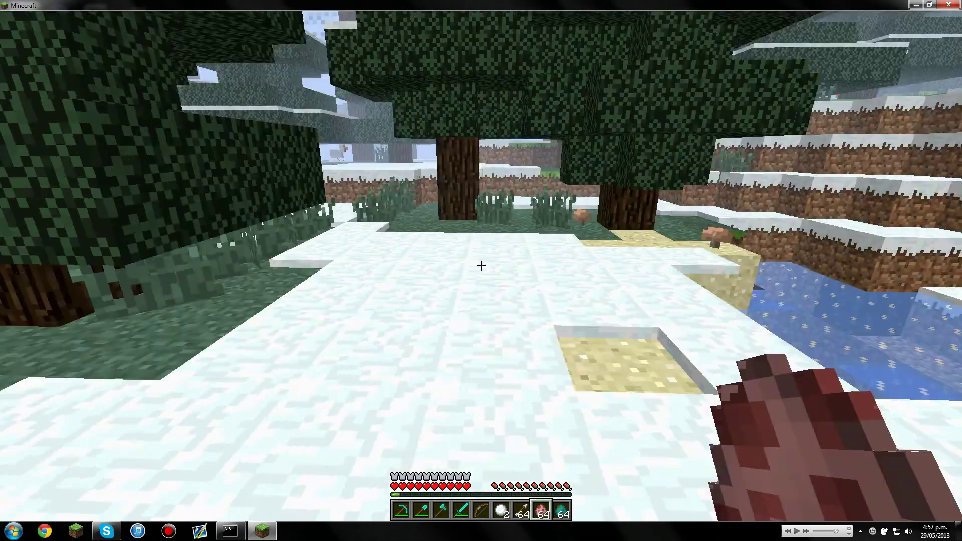
- Equip the bow and shoot arrows at the chickens among the spruce trees
key("5")
key("w")
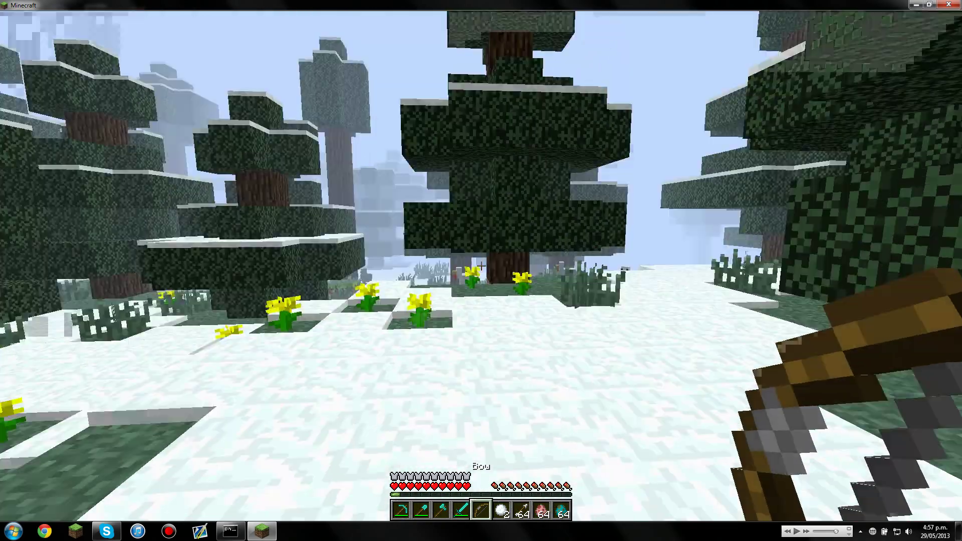
key("w")
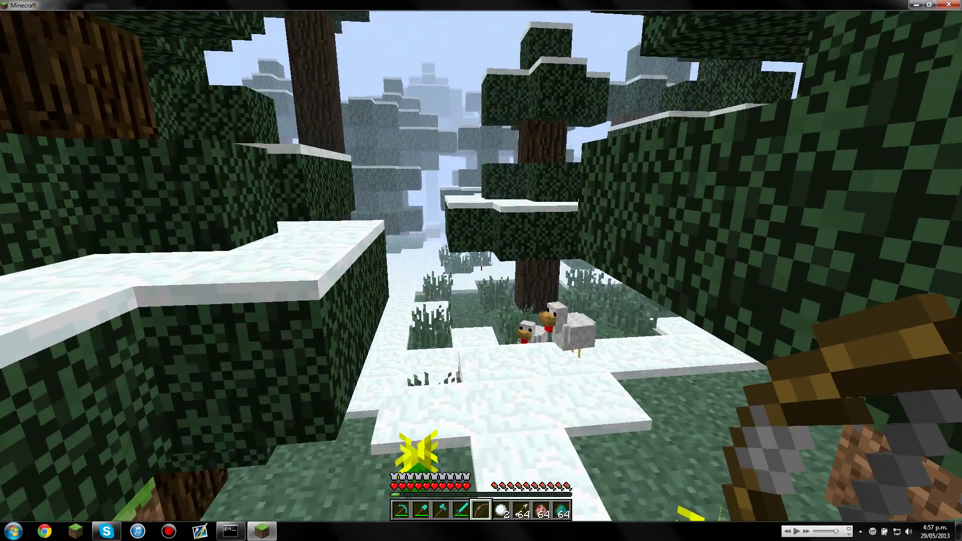
key("w")
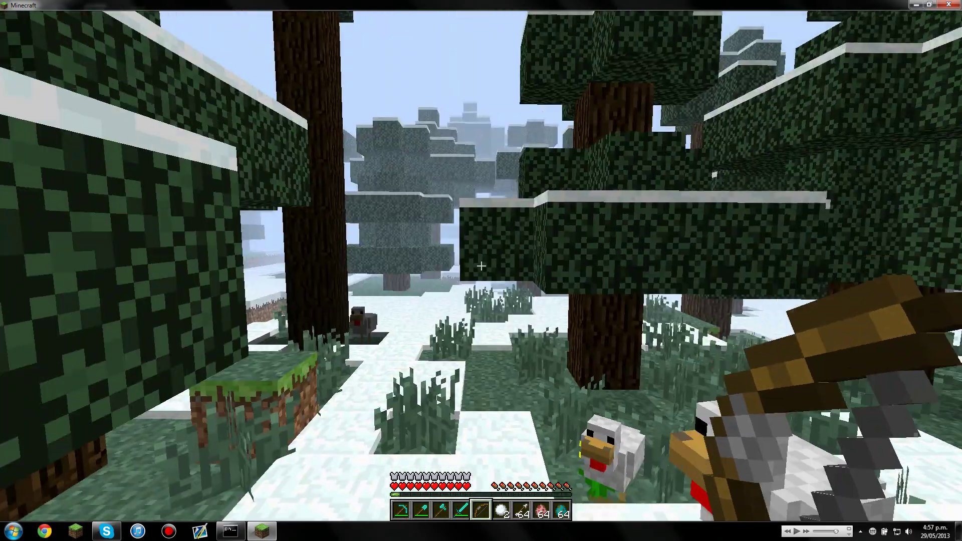
right_click(481, 266)
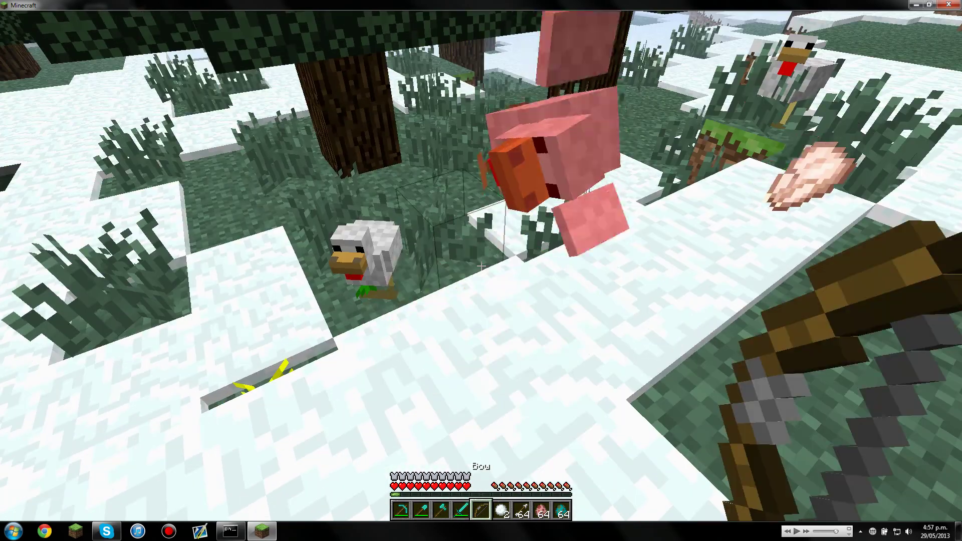
key("w")
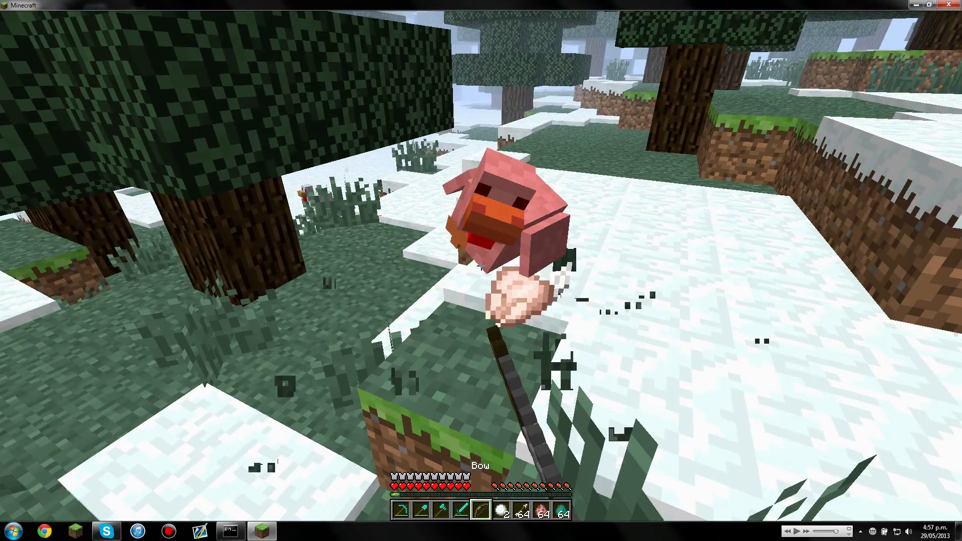
key("w")
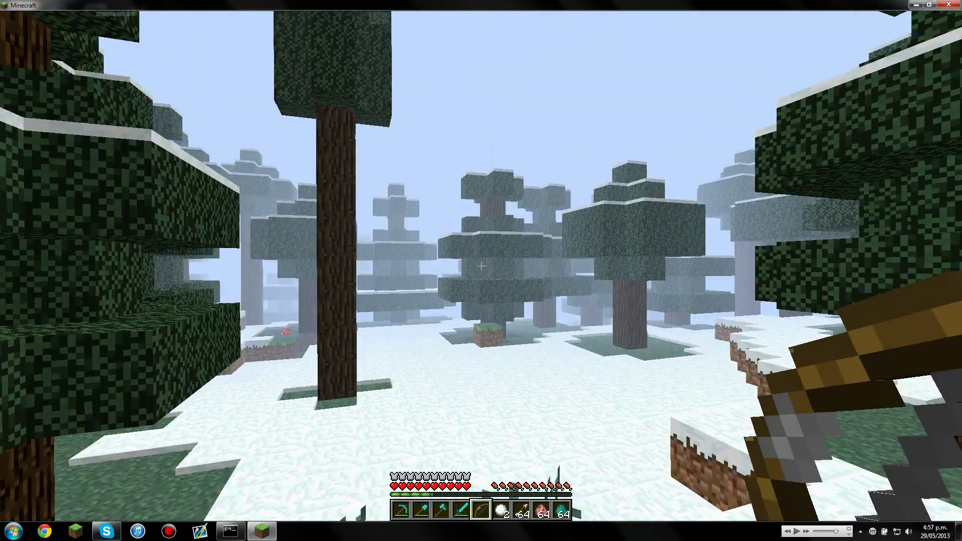
right_click(481, 266)
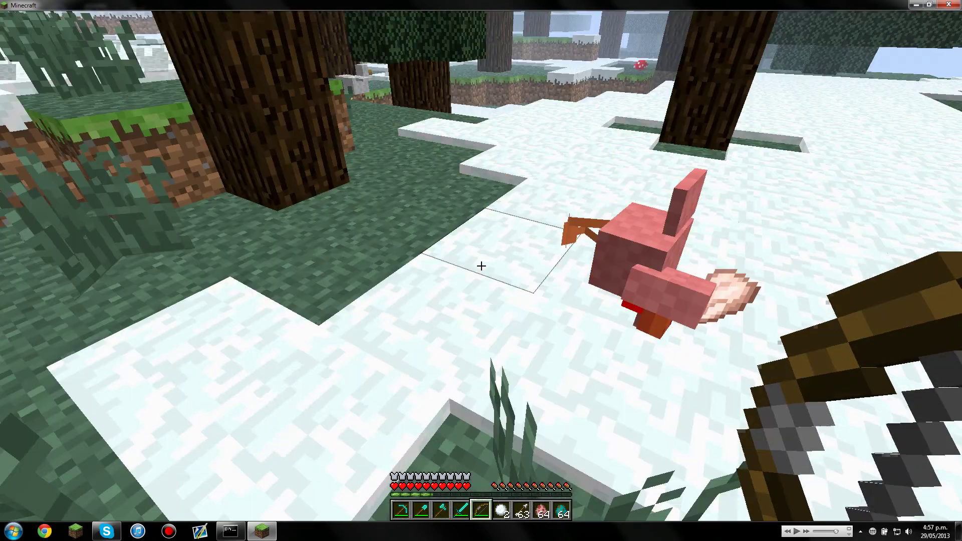
- Walk to a spruce trunk and dig away the snow layers until the grass shows
key("w")
scroll(481, 266, "down", 3)
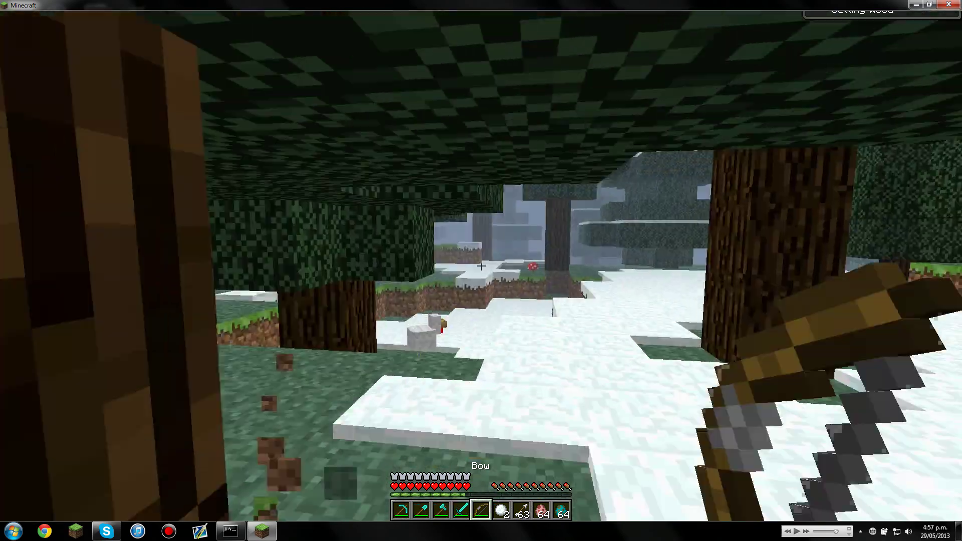
scroll(481, 266, "up", 3)
left_click(481, 266)
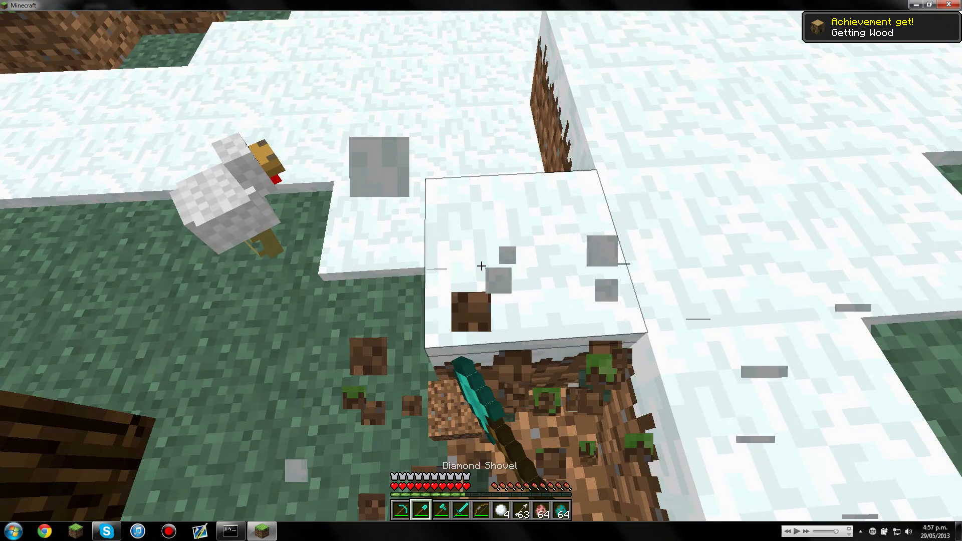
left_click(481, 266)
left_click(481, 266)
left_click(481, 265)
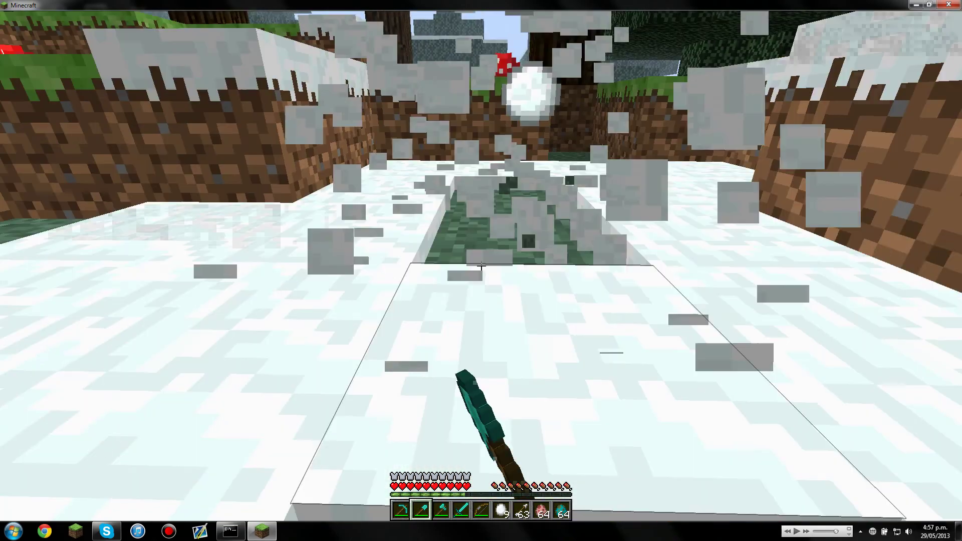
left_click(481, 265)
- Hold the snowballs, walk through the spruce forest and throw one, leaving 11
scroll(481, 266, "up", 5)
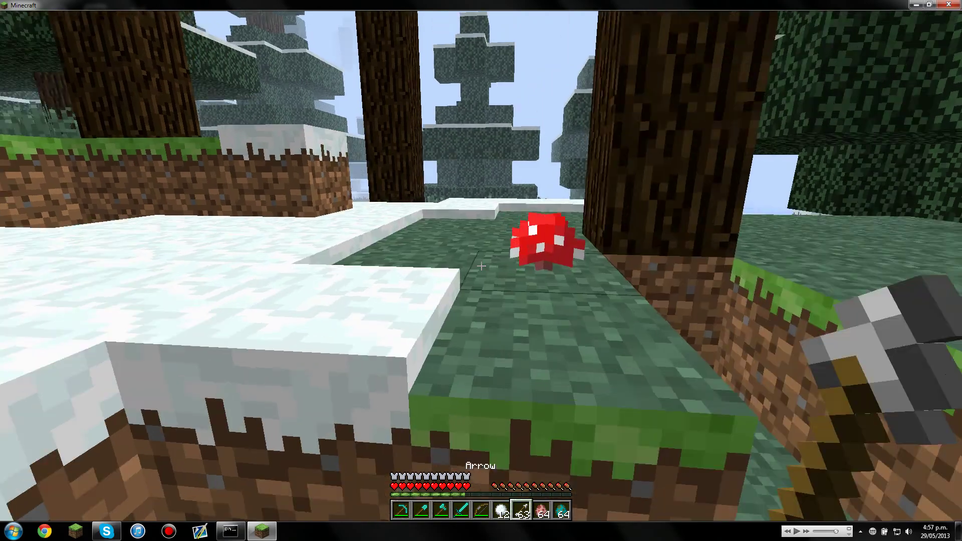
key("w")
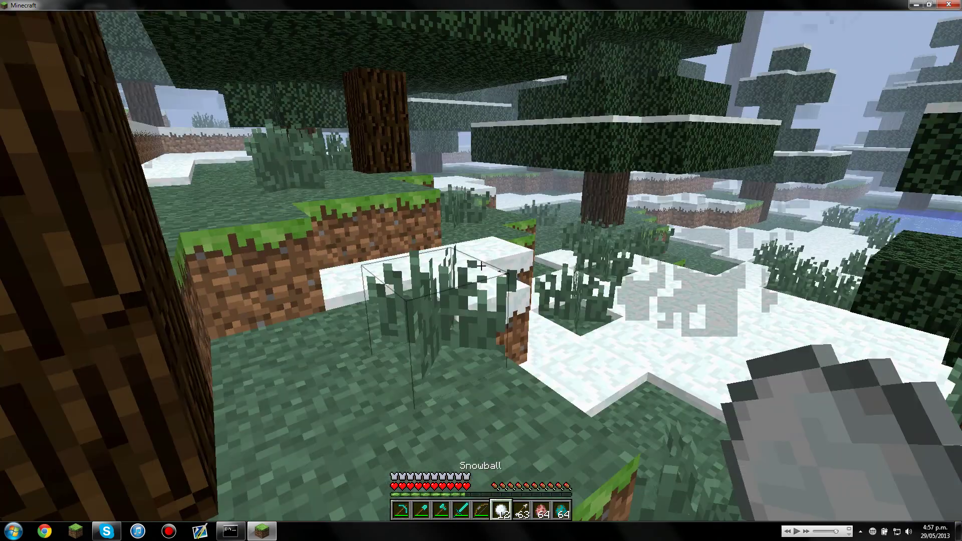
key("w")
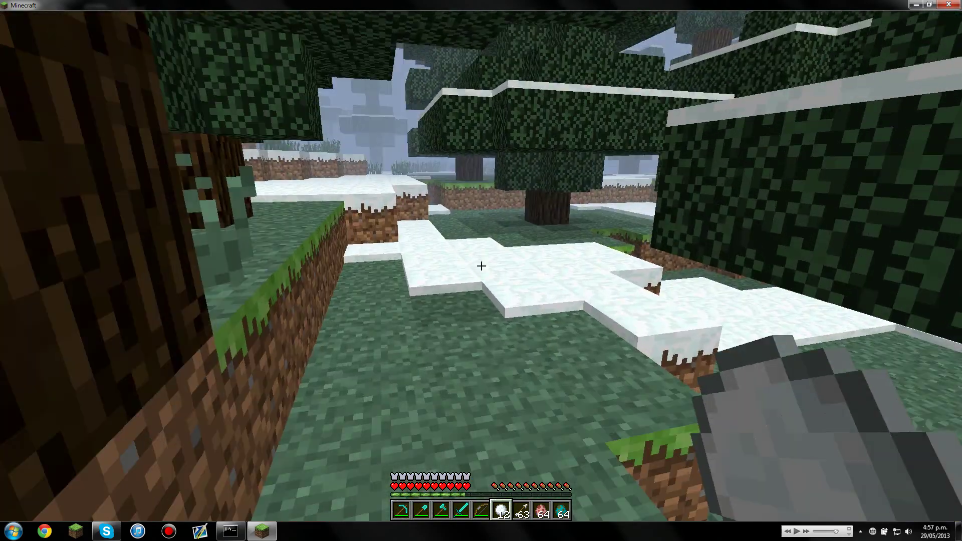
key("w")
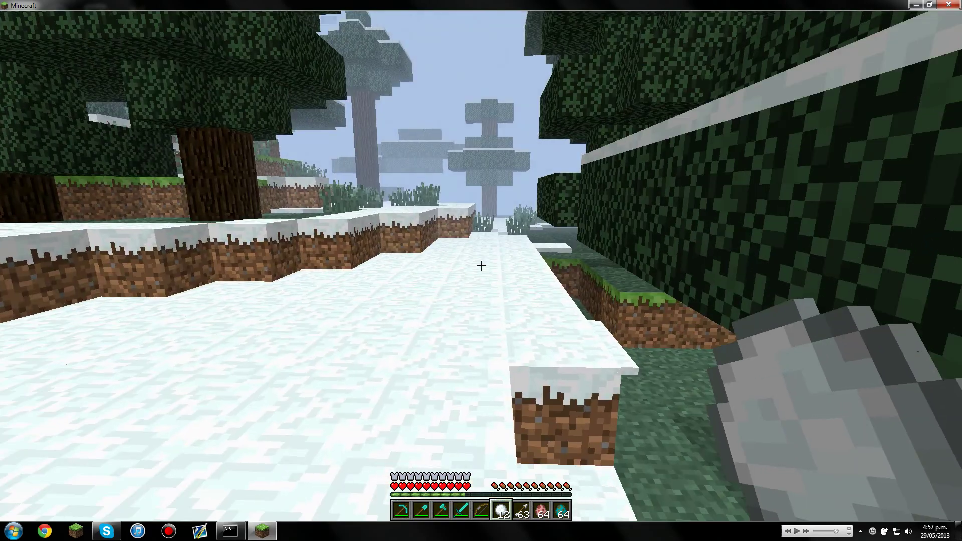
key("w")
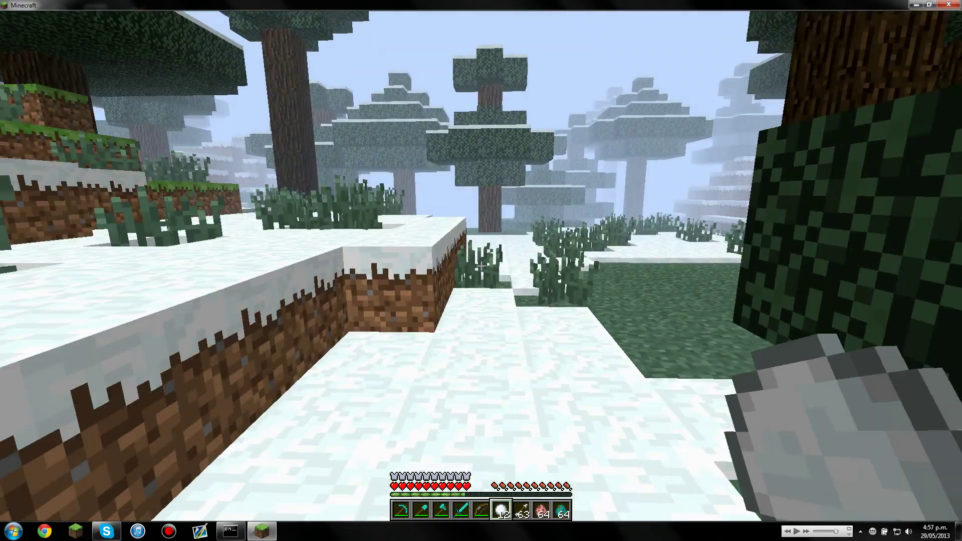
key("w")
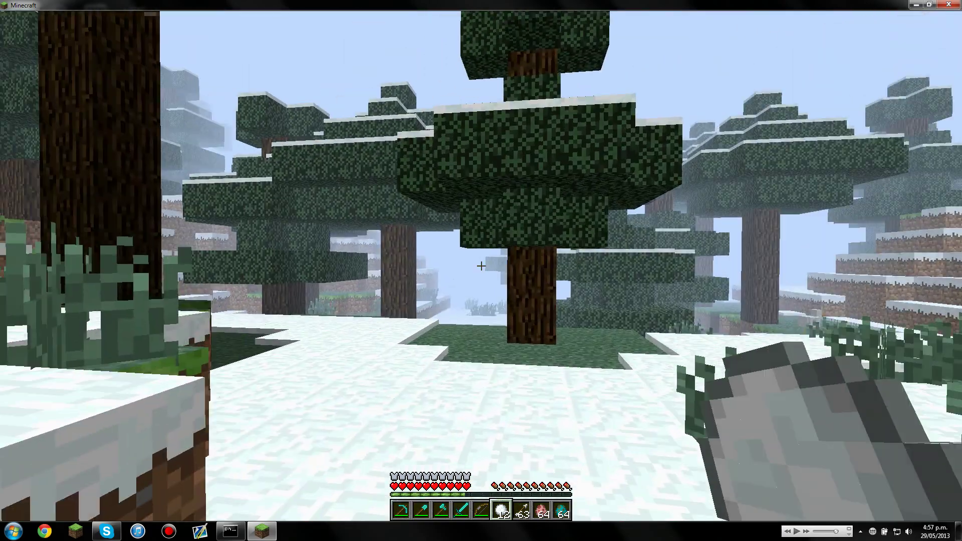
right_click(481, 266)
key("w")
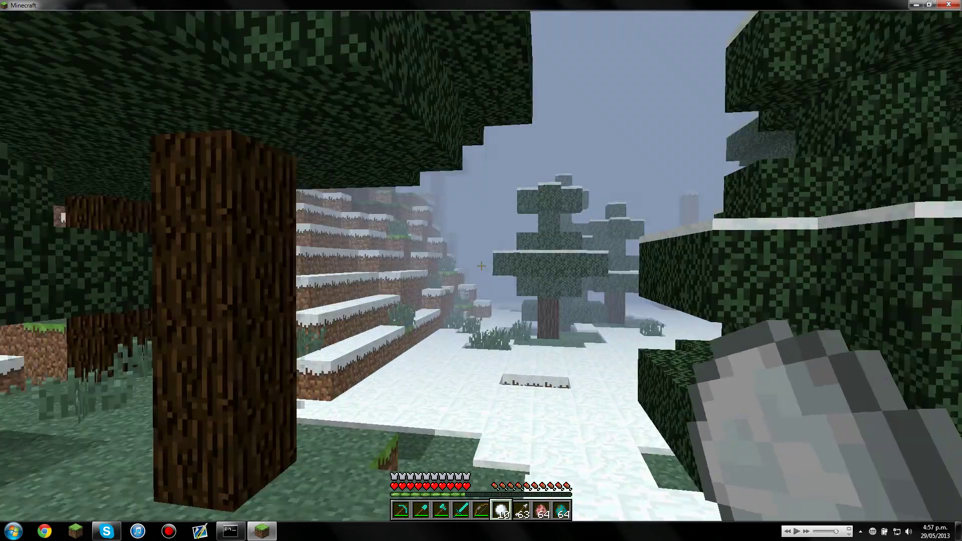